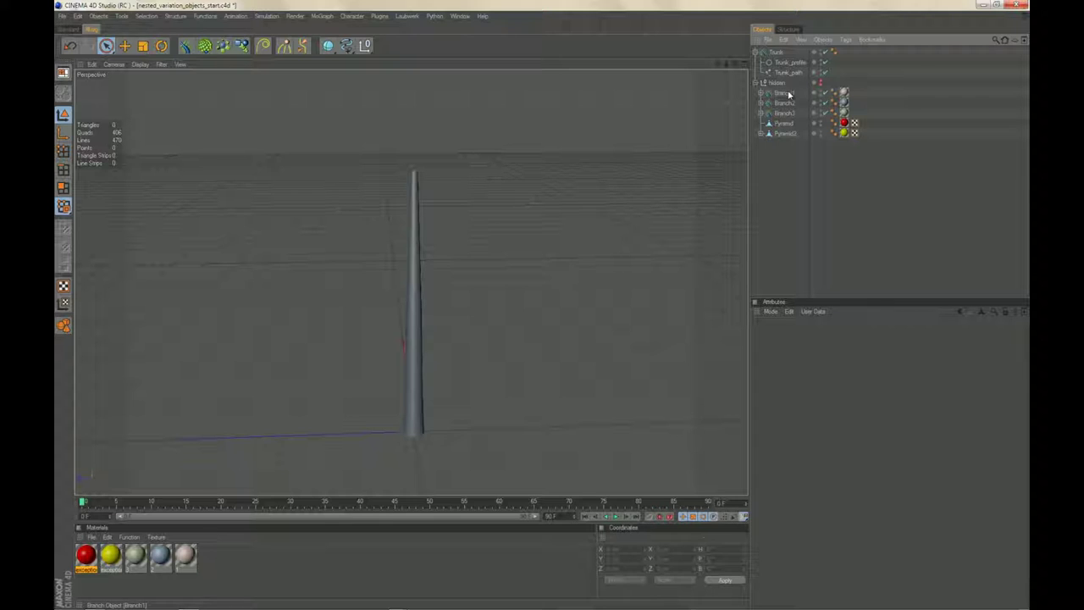
Move Branch1 from the Hidden group into Trunk, directly after Trunk_path.
{"action": "left_click_drag", "start_coordinate": [788, 94], "coordinate": [784, 74]}
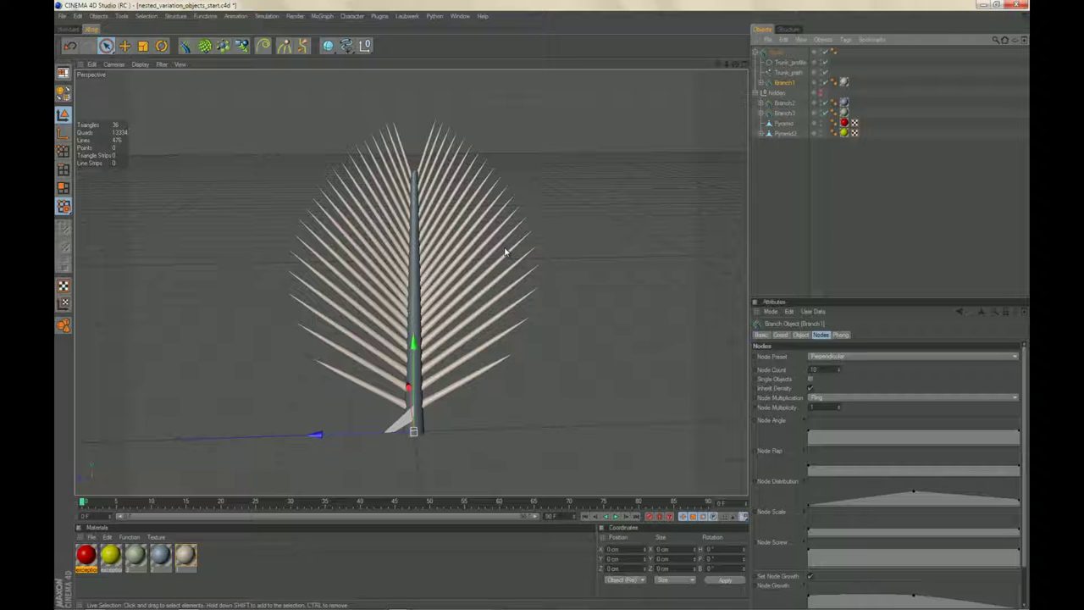
Add a Variation under Trunk below Trunk_path holding Branch1, Branch2 and Branch3, then select it.
{"action": "left_click", "coordinate": [242, 46]}
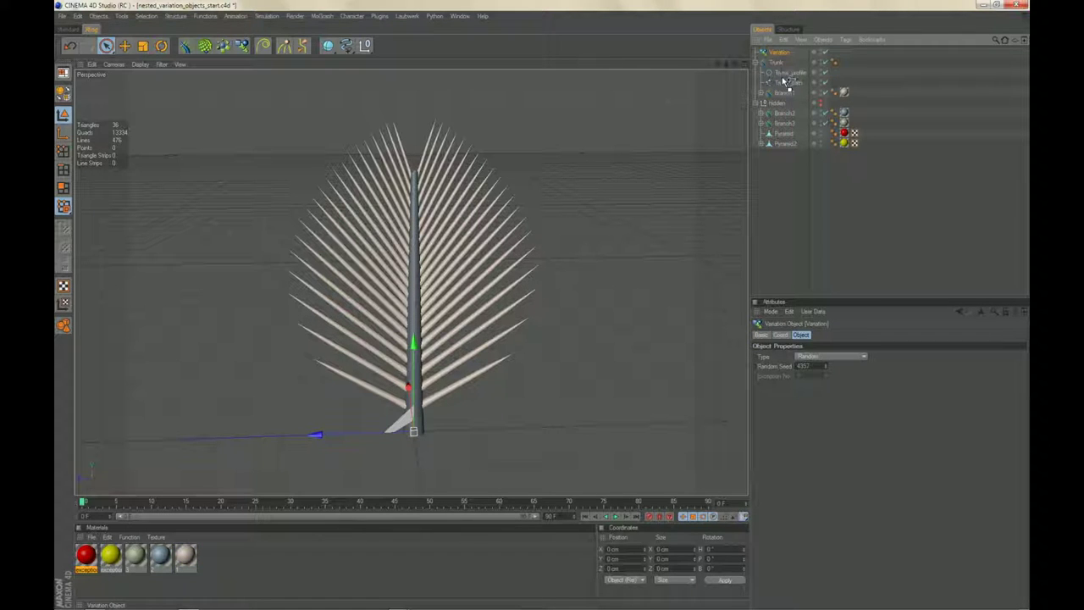
{"action": "left_click_drag", "start_coordinate": [782, 83], "coordinate": [786, 84]}
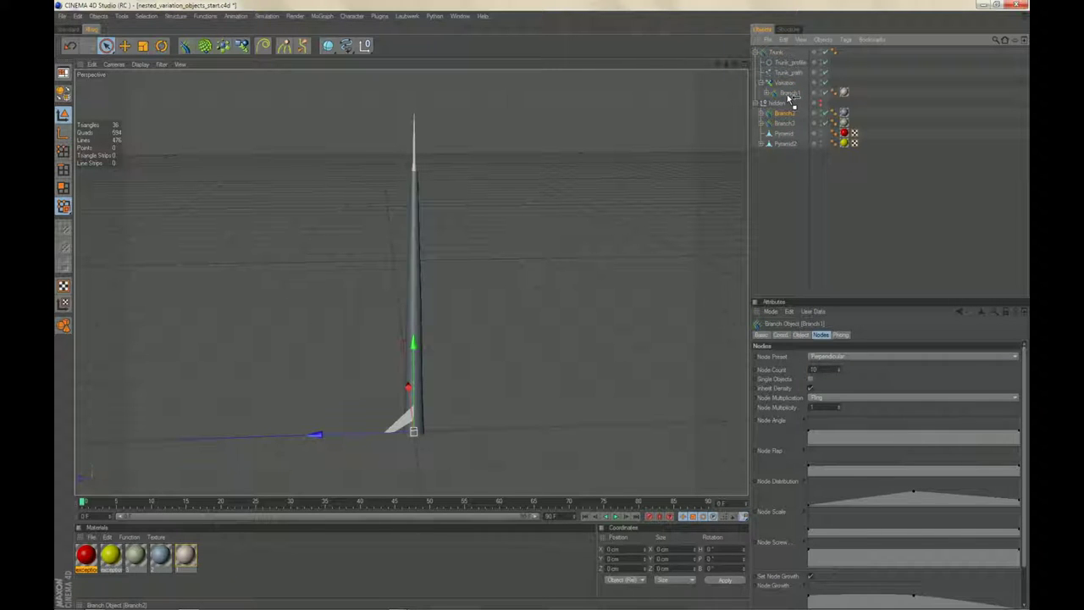
{"action": "left_click_drag", "start_coordinate": [786, 126], "coordinate": [792, 108]}
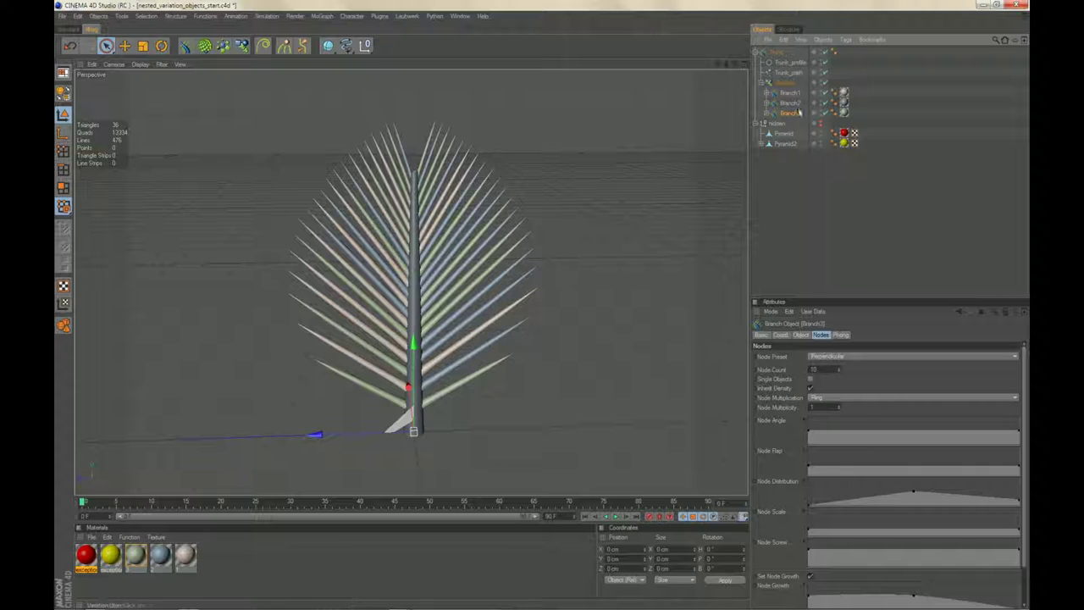
{"action": "left_click", "coordinate": [785, 82]}
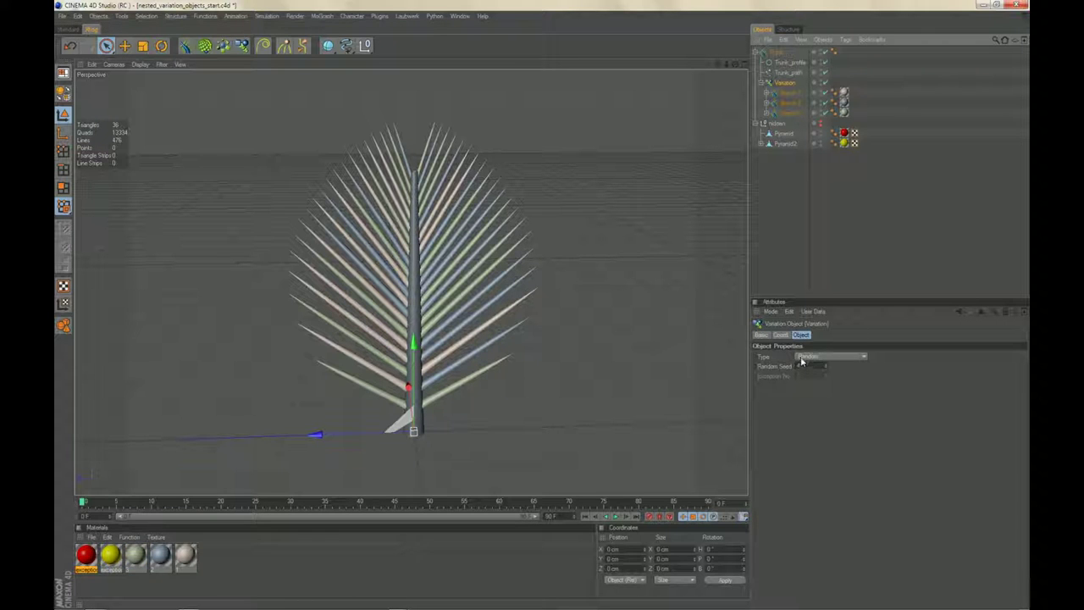
Switch the Variation's Type to Sequential, then to Spread.
{"action": "left_click", "coordinate": [826, 356]}
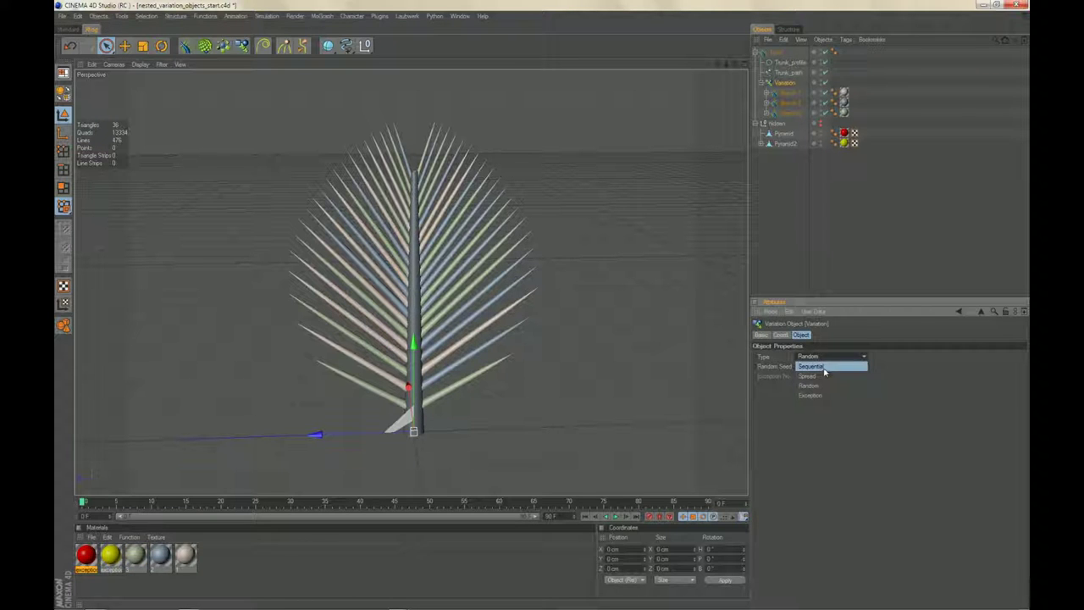
{"action": "left_click", "coordinate": [834, 365]}
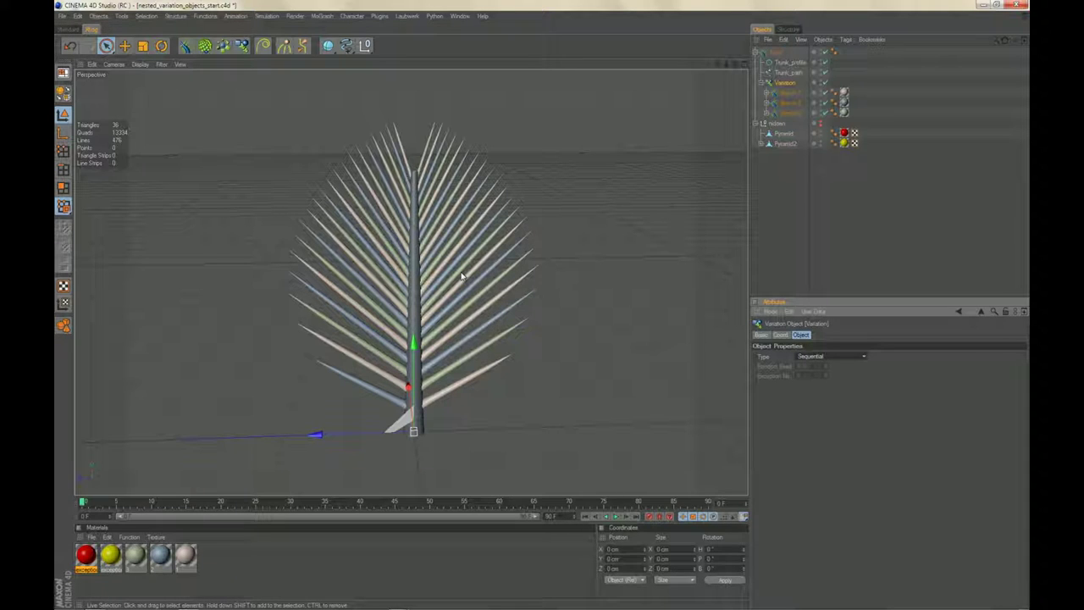
{"action": "left_click", "coordinate": [823, 356]}
{"action": "left_click", "coordinate": [822, 374]}
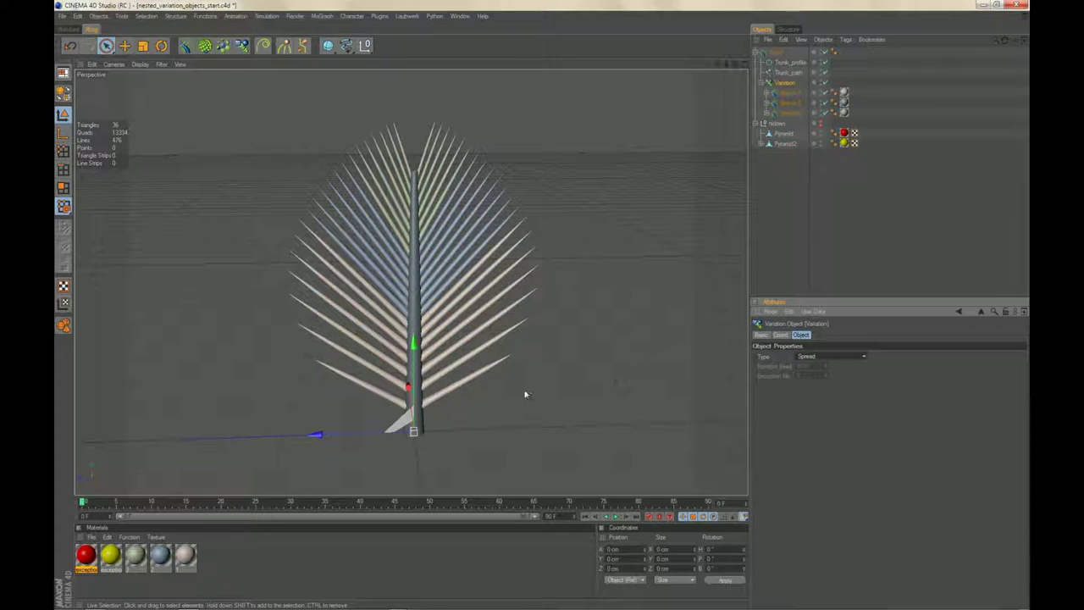
Set the Variation Type to Exception with Exception Nr 0, then inspect Branch1 and Branch2.
{"action": "left_click", "coordinate": [819, 357]}
{"action": "left_click", "coordinate": [820, 395]}
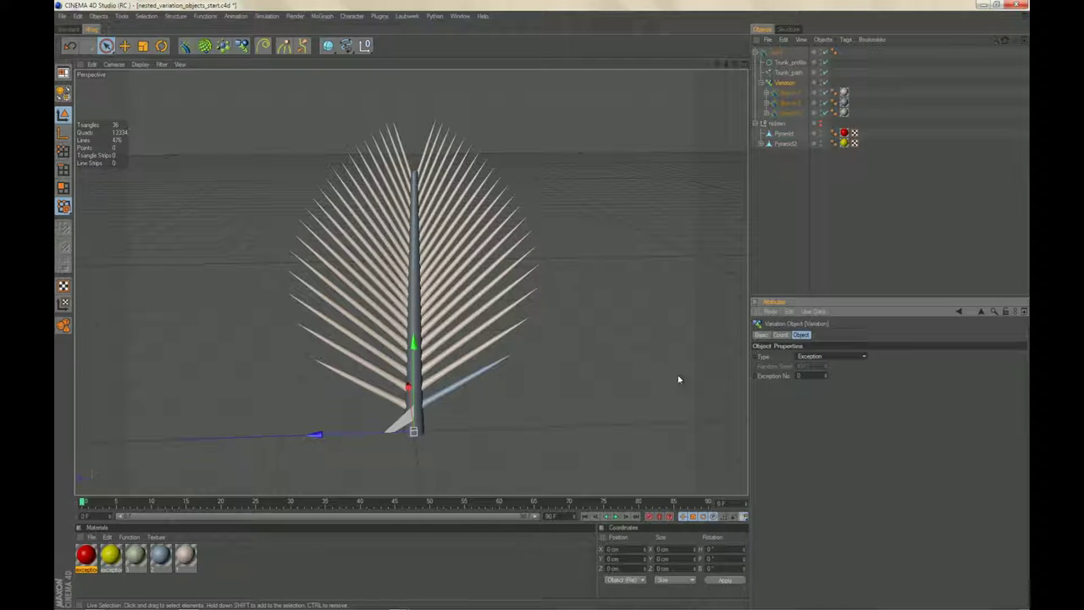
{"action": "left_click", "coordinate": [826, 375]}
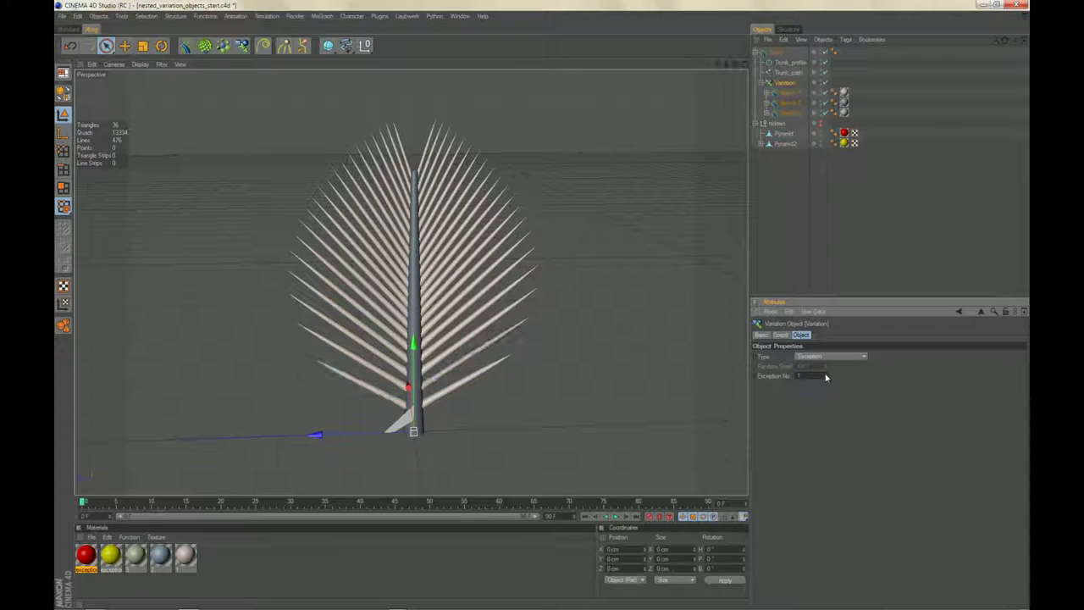
{"action": "left_click", "coordinate": [826, 375]}
{"action": "left_click", "coordinate": [826, 375]}
{"action": "left_click", "coordinate": [826, 375]}
{"action": "left_click", "coordinate": [826, 376]}
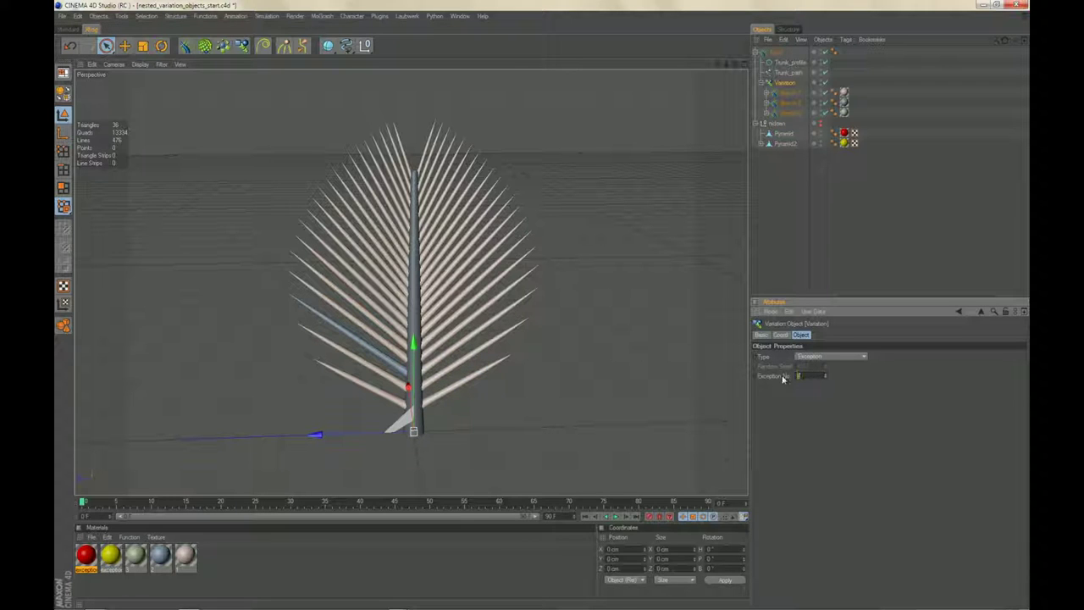
{"action": "type", "text": "0"}
{"action": "key", "text": "Return"}
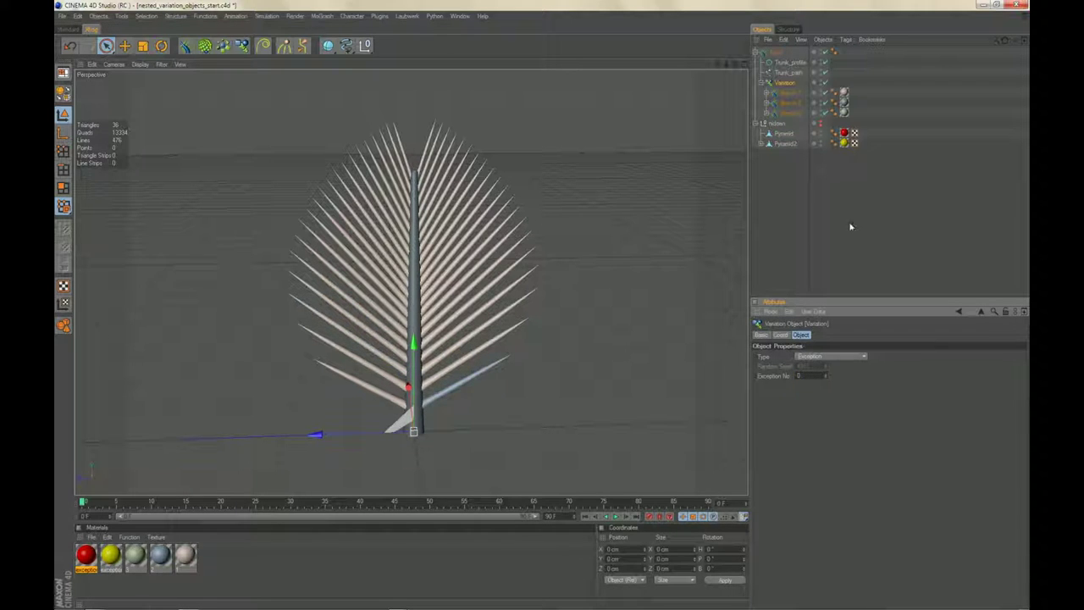
{"action": "left_click", "coordinate": [790, 93]}
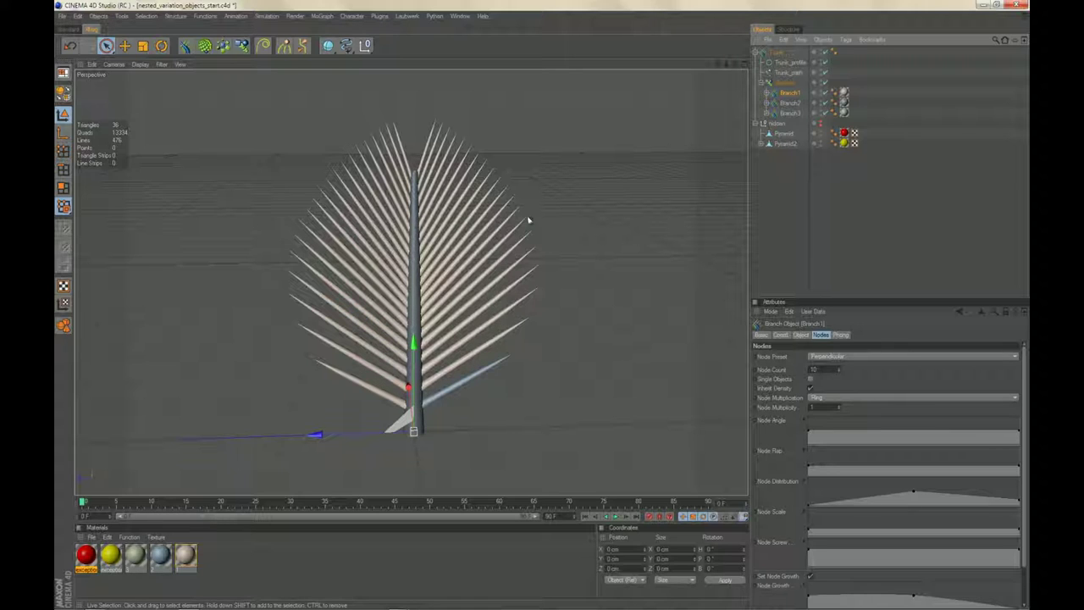
{"action": "left_click", "coordinate": [788, 103]}
Raise the Variation's Exception Nr to 10 and orbit to inspect the frond.
{"action": "left_click", "coordinate": [785, 82]}
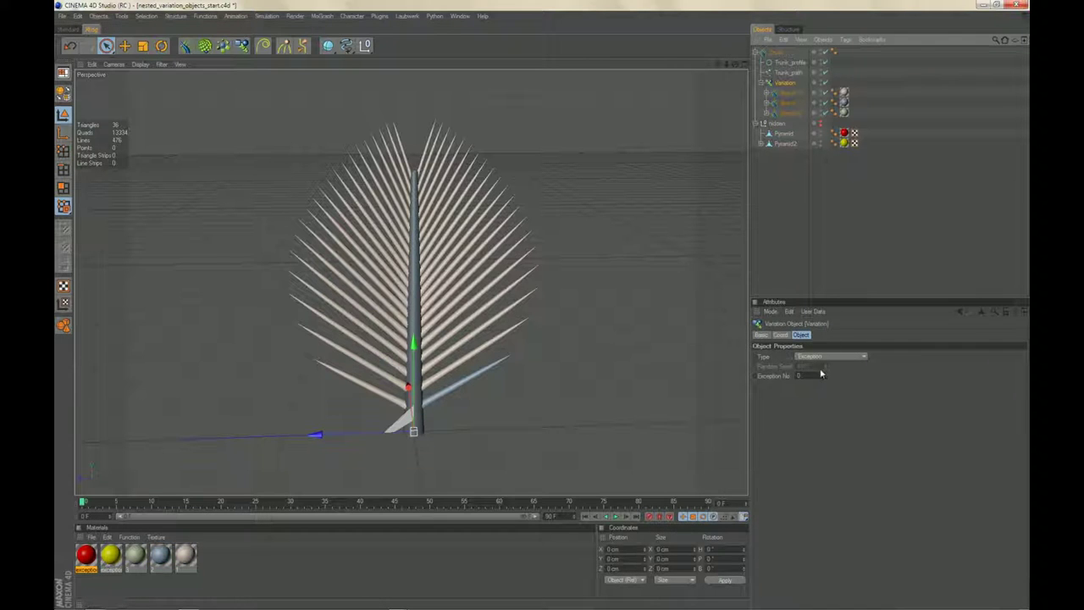
{"action": "left_click_drag", "start_coordinate": [825, 377], "coordinate": [826, 347]}
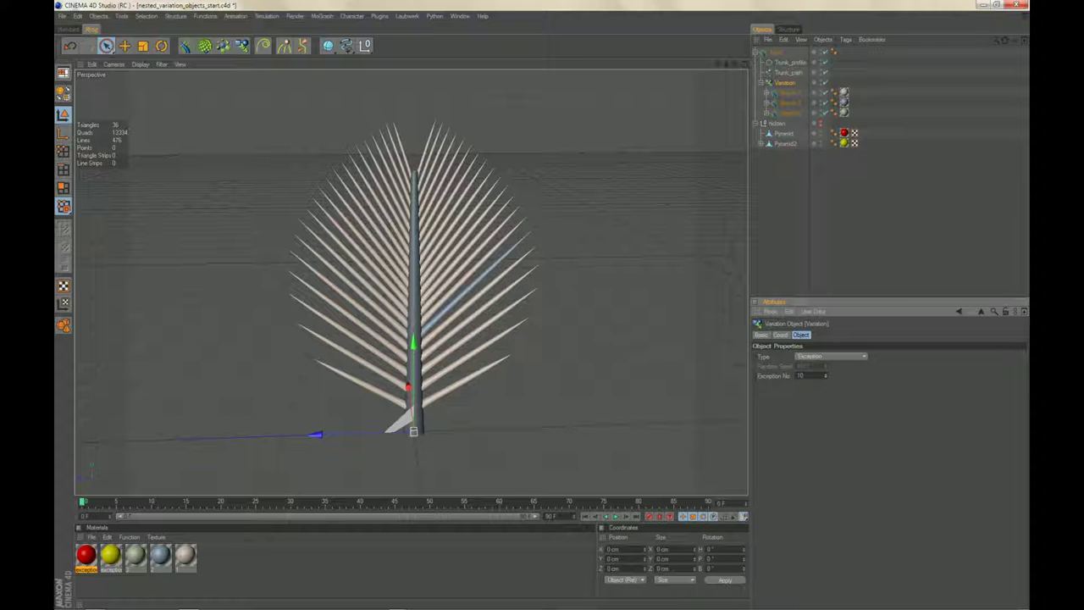
{"action": "left_click_drag", "start_coordinate": [439, 343], "coordinate": [419, 337], "text": "alt"}
{"action": "scroll", "coordinate": [409, 330], "scroll_direction": "up", "scroll_amount": 5}
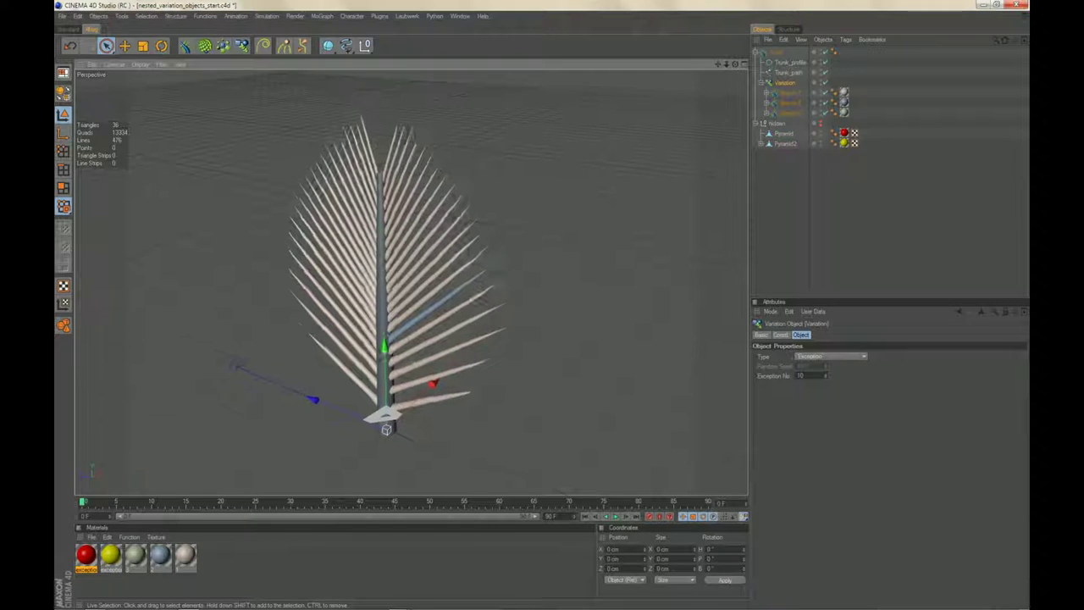
{"action": "scroll", "coordinate": [450, 331], "scroll_direction": "up", "scroll_amount": 2}
{"action": "left_click_drag", "start_coordinate": [450, 331], "coordinate": [448, 322], "text": "alt"}
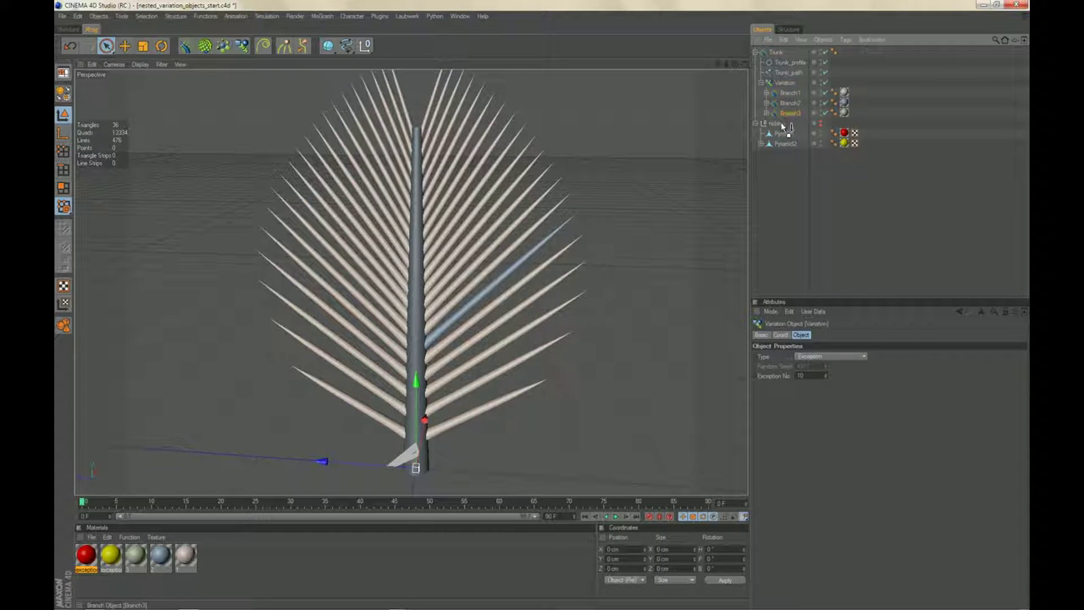
Drag Branch3 out of the Variation into the hidden null above the Pyramids.
{"action": "left_click_drag", "start_coordinate": [784, 128], "coordinate": [785, 127]}
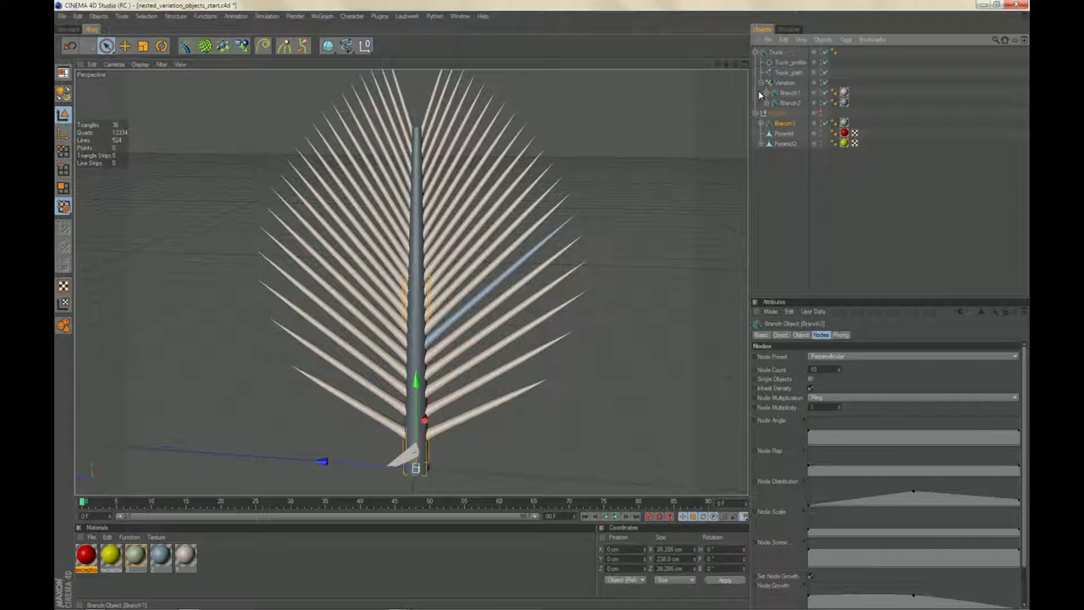
Rename the Variation to Exception0 and set its Exception Nr to 0.
{"action": "left_click", "coordinate": [784, 83]}
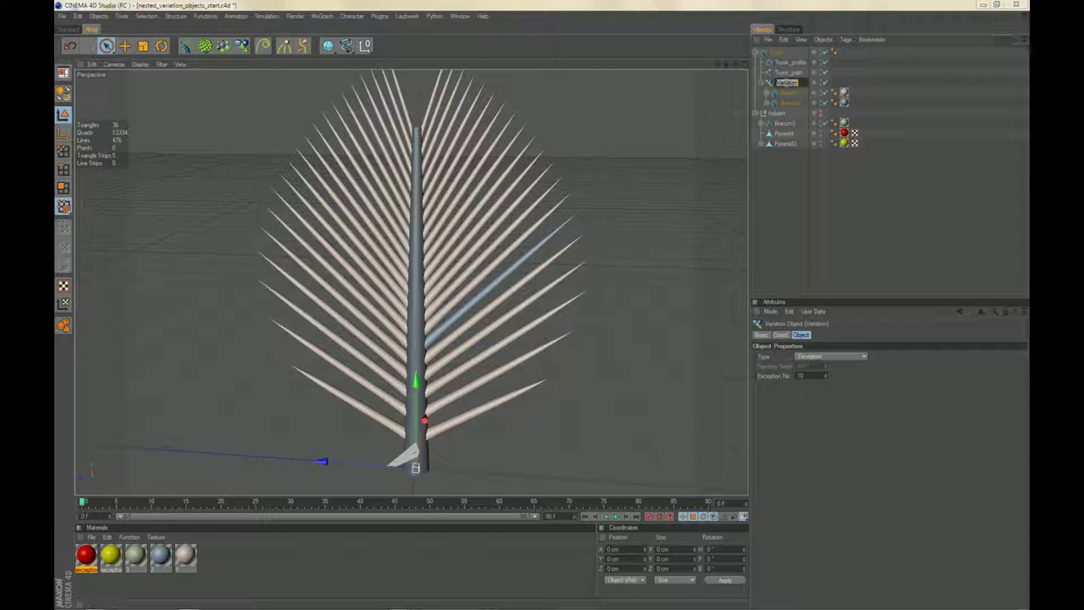
{"action": "type", "text": "Exception3"}
{"action": "key", "text": "Return"}
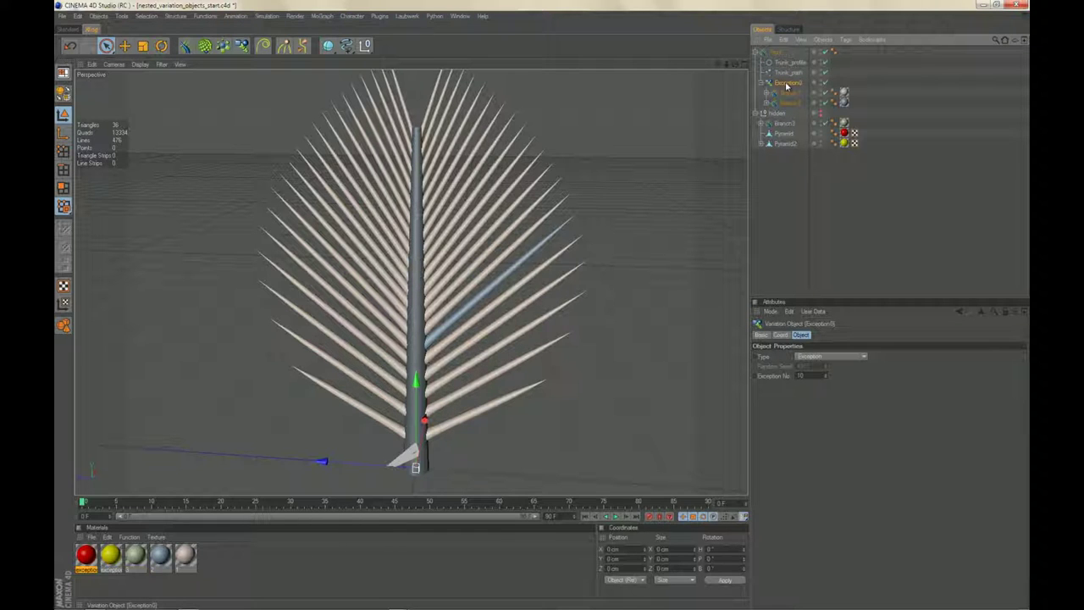
{"action": "left_click", "coordinate": [800, 375]}
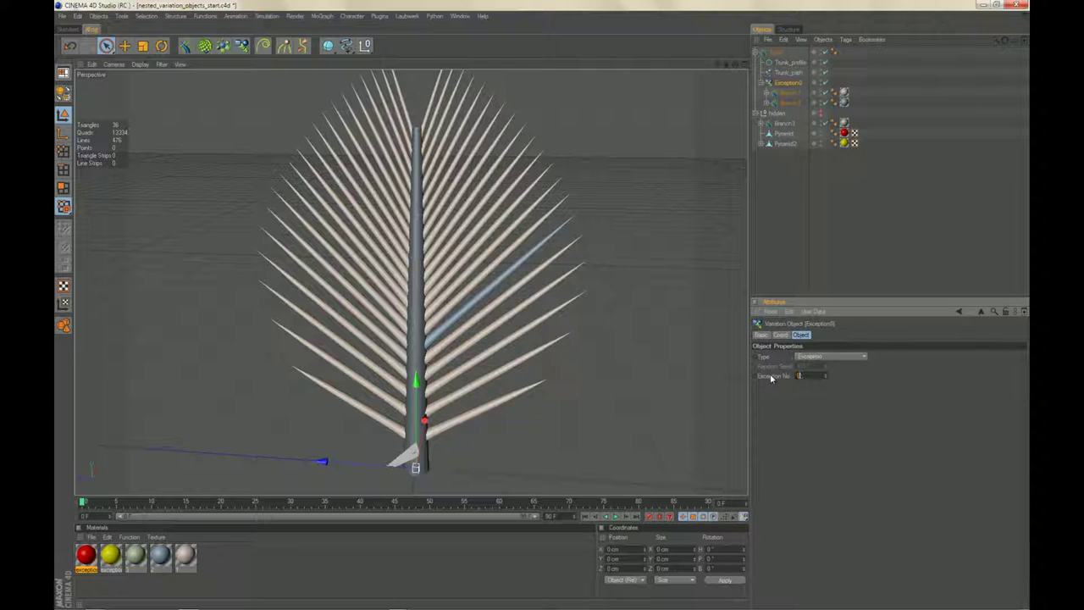
{"action": "type", "text": "0"}
{"action": "key", "text": "Return"}
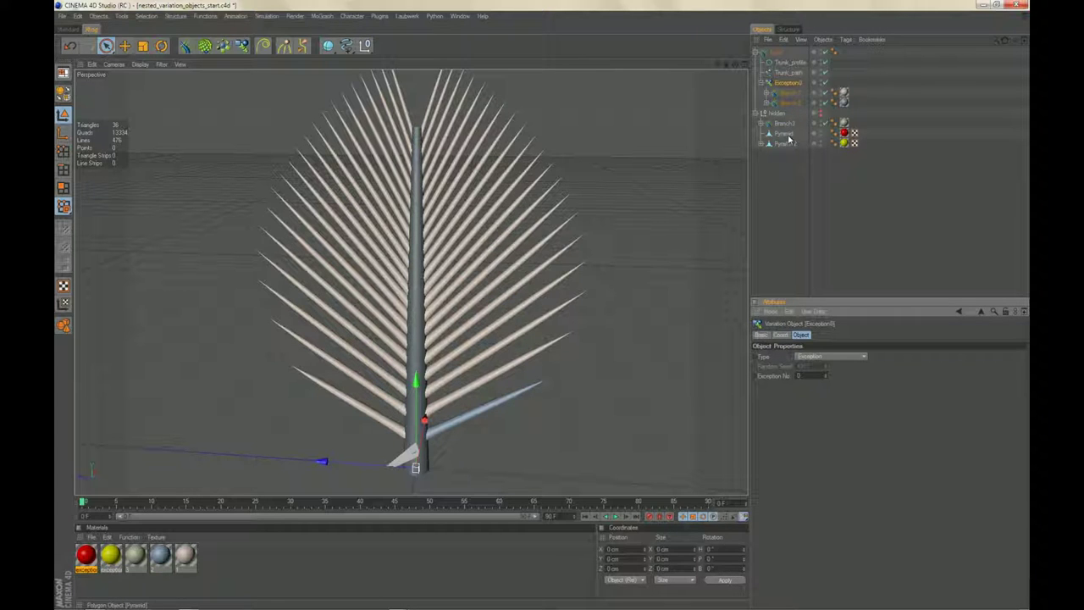
{"action": "mouse_move", "coordinate": [788, 140]}
{"action": "left_mouse_down"}
{"action": "mouse_move", "coordinate": [794, 108]}
{"action": "mouse_move", "coordinate": [786, 142]}
{"action": "mouse_move", "coordinate": [786, 132]}
{"action": "left_mouse_up"}
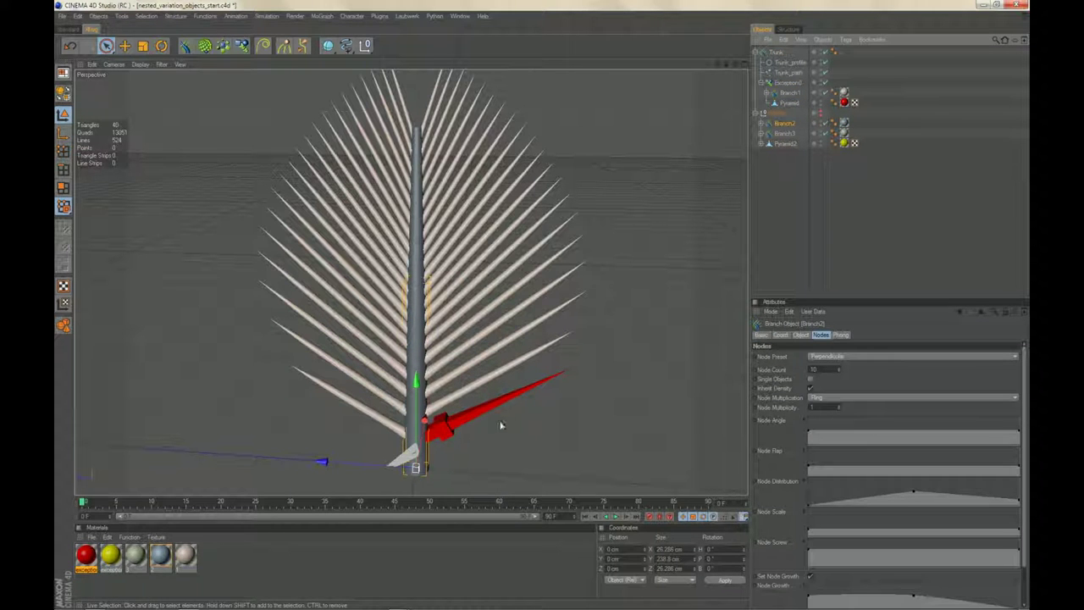
{"action": "left_click_drag", "start_coordinate": [501, 426], "coordinate": [485, 244], "text": "alt"}
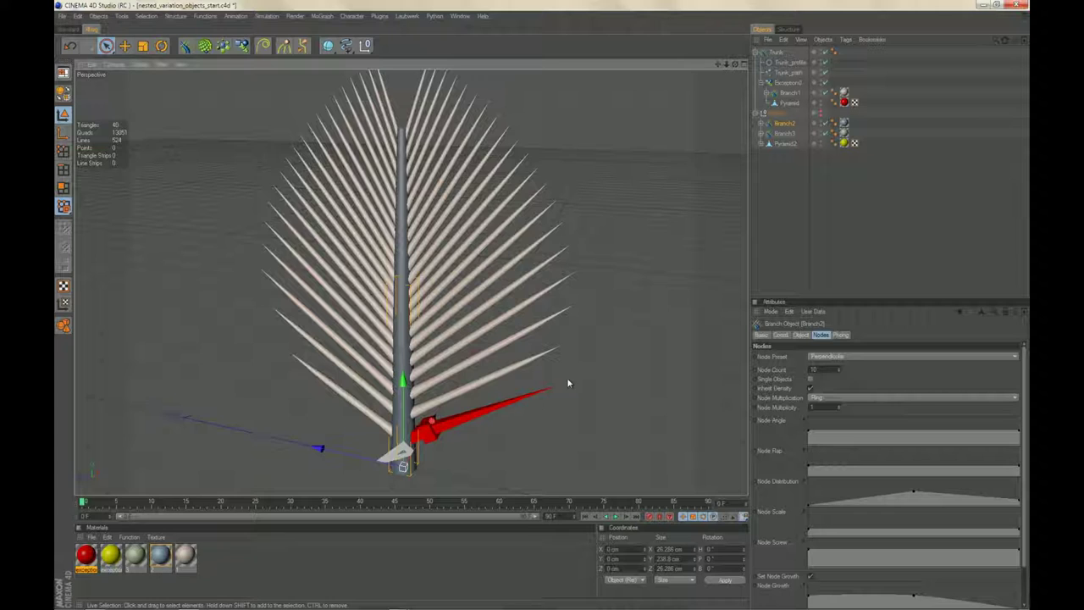
{"action": "left_click_drag", "start_coordinate": [569, 384], "coordinate": [566, 382], "text": "alt"}
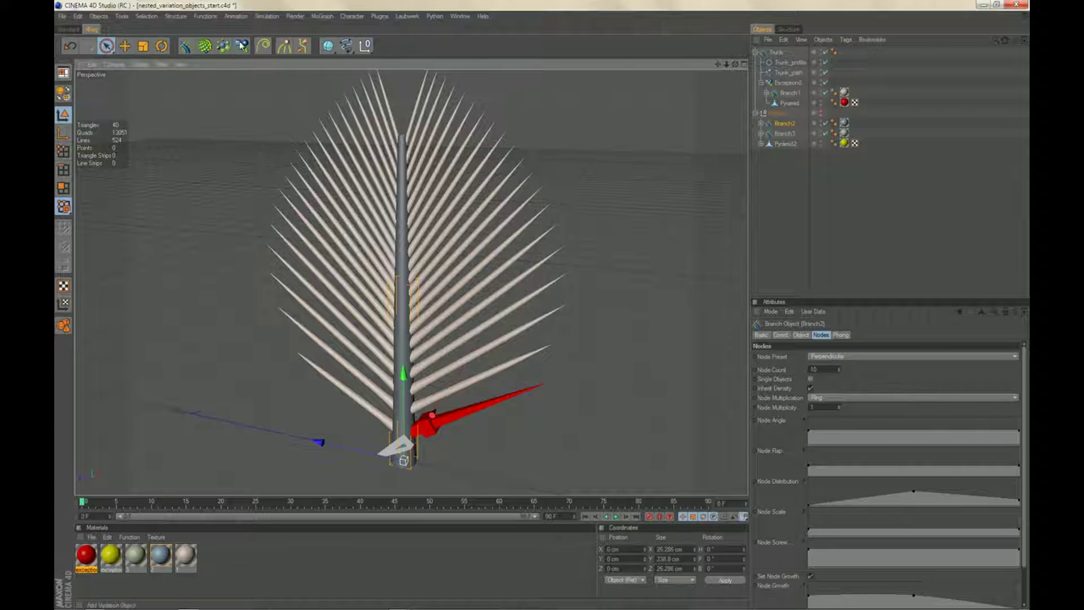
Add a new Variation under Exception0, move Branch1, Branch2 and Branch3 into it, and collapse it.
{"action": "left_click", "coordinate": [242, 46]}
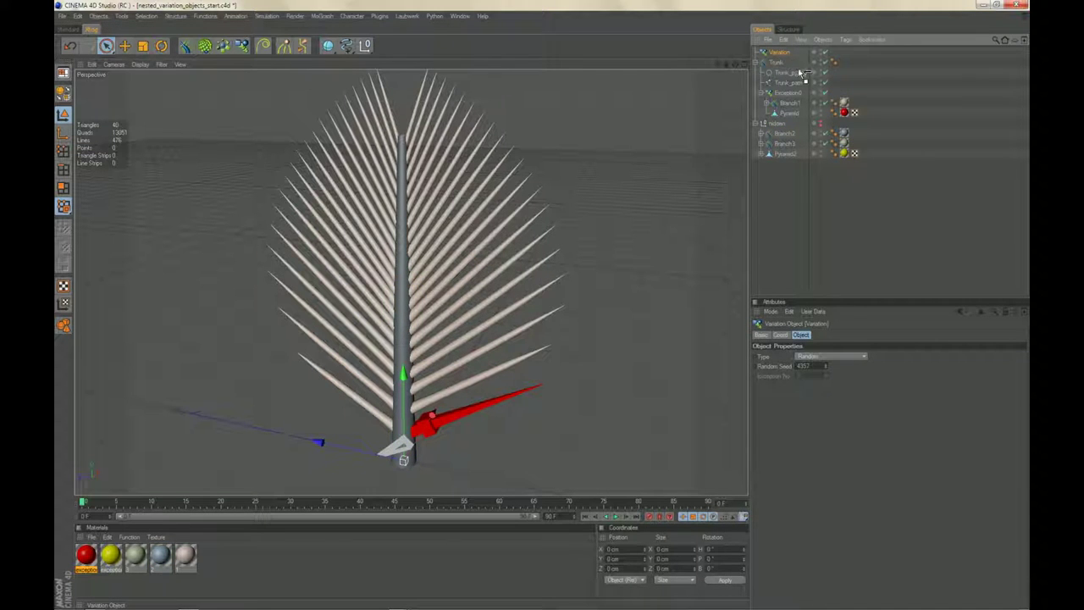
{"action": "left_click_drag", "start_coordinate": [788, 102], "coordinate": [792, 100]}
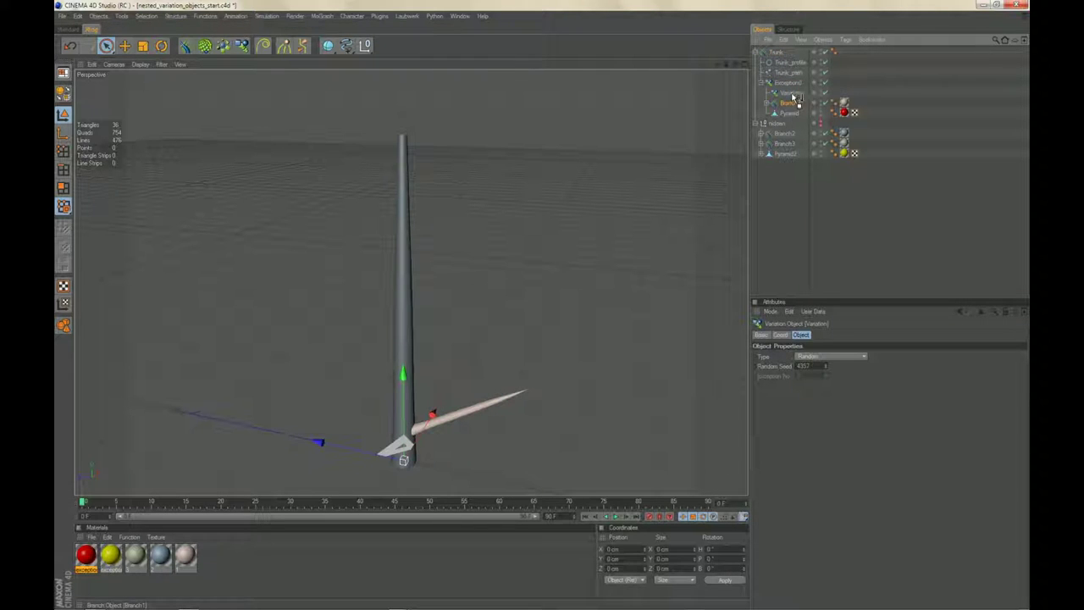
{"action": "left_click", "coordinate": [791, 101]}
{"action": "left_click", "coordinate": [786, 143]}
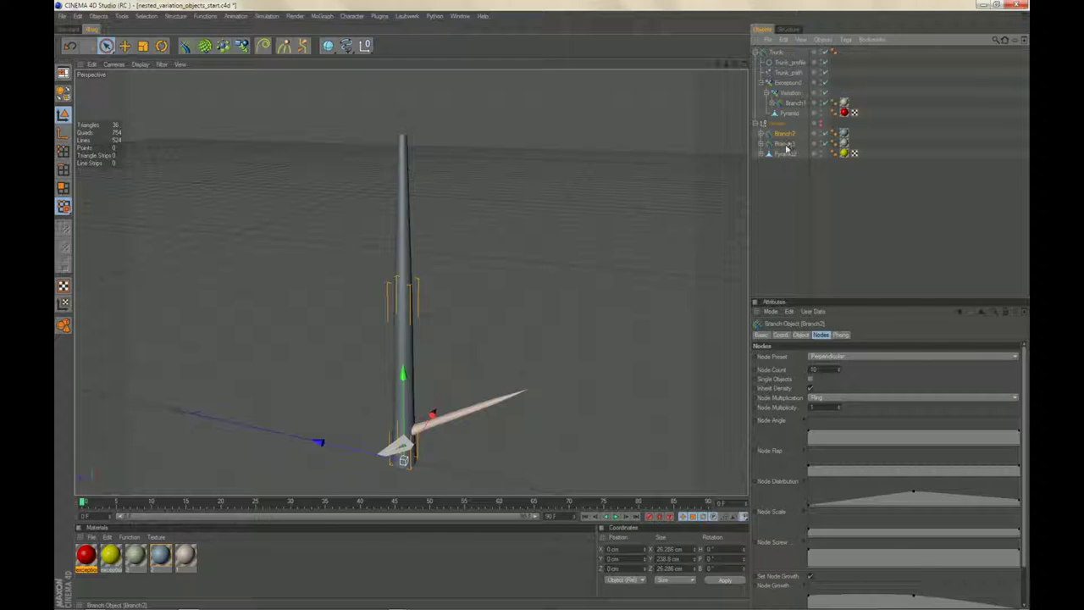
{"action": "left_click", "coordinate": [793, 134], "text": "shift"}
{"action": "left_click_drag", "start_coordinate": [793, 134], "coordinate": [795, 102]}
{"action": "left_click", "coordinate": [793, 95]}
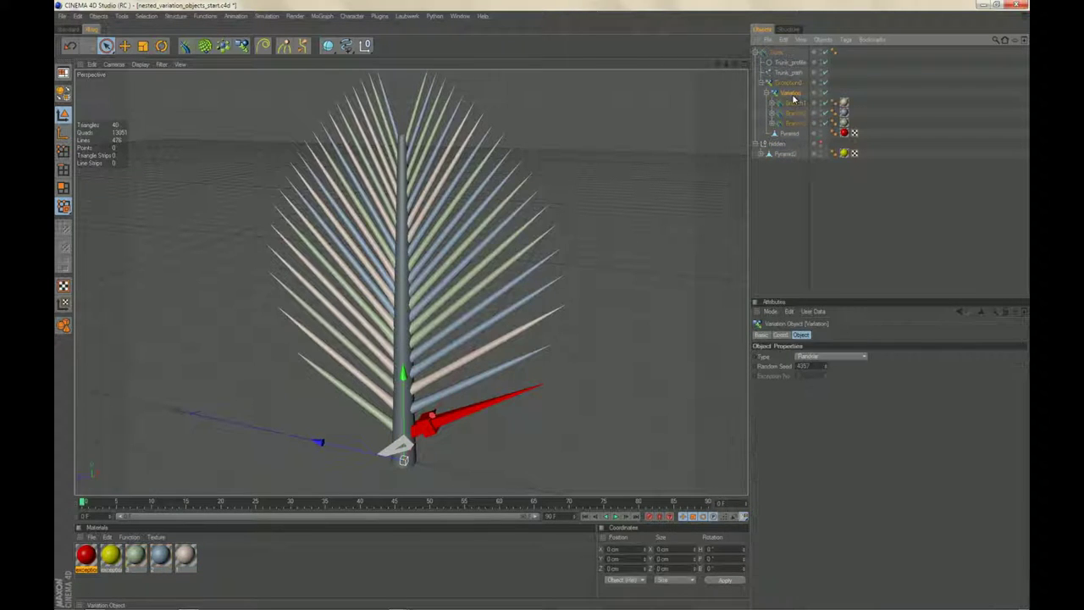
{"action": "left_click", "coordinate": [767, 94]}
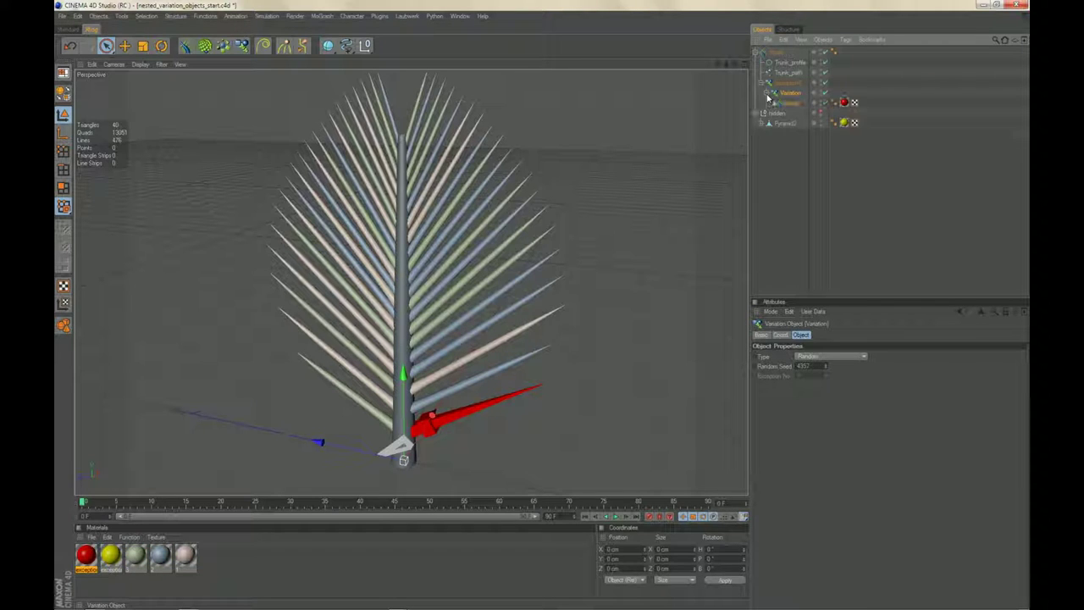
Inspect Exception0, the nested Variation and Pyramid, and nudge Exception0's exception number.
{"action": "left_click", "coordinate": [795, 87]}
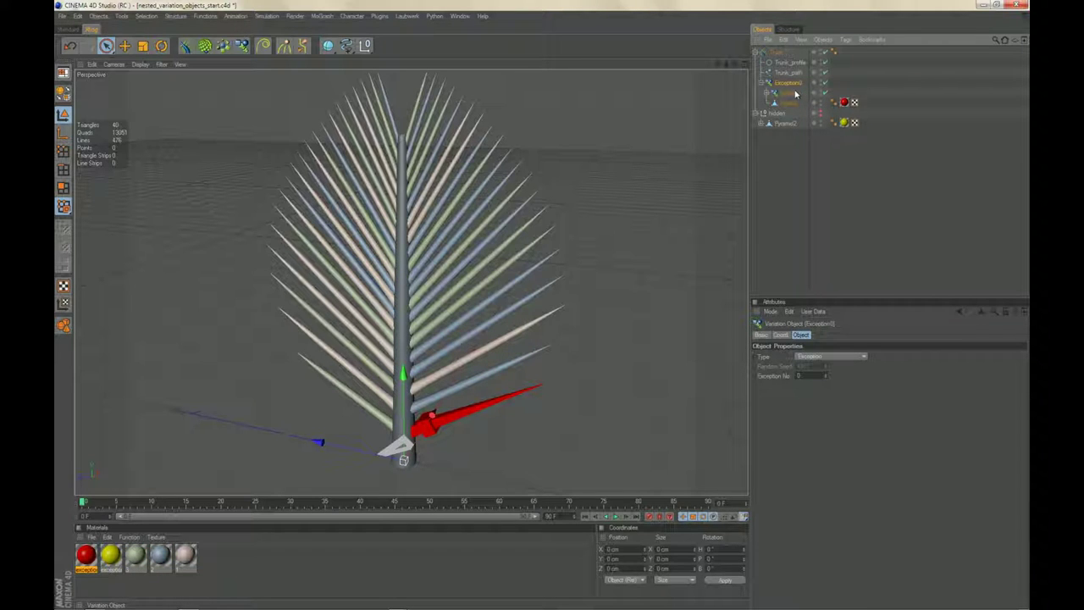
{"action": "left_click", "coordinate": [790, 93]}
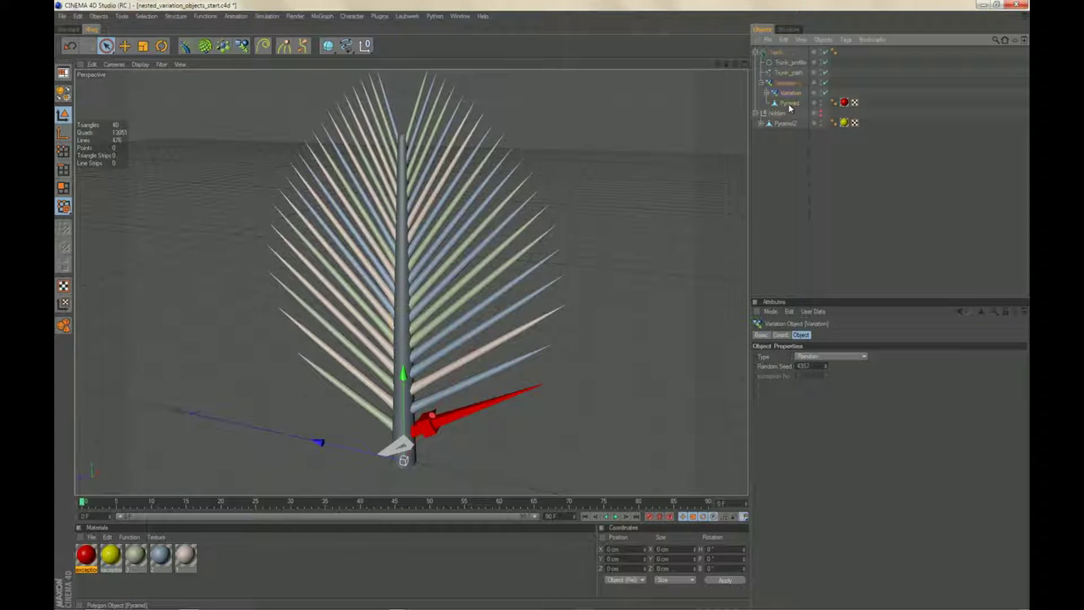
{"action": "left_click", "coordinate": [792, 103]}
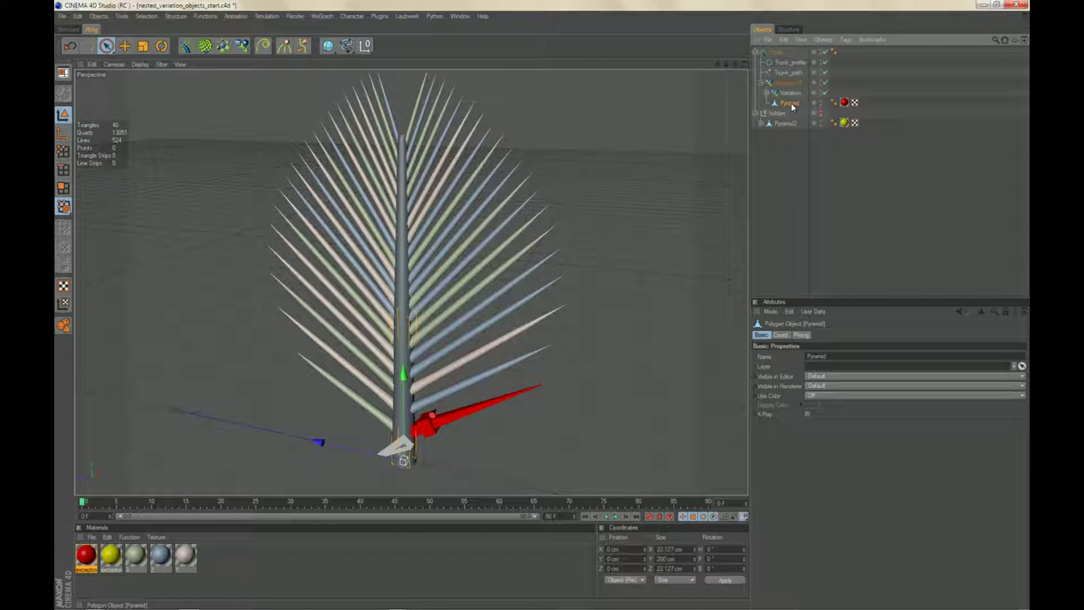
{"action": "left_click", "coordinate": [788, 82]}
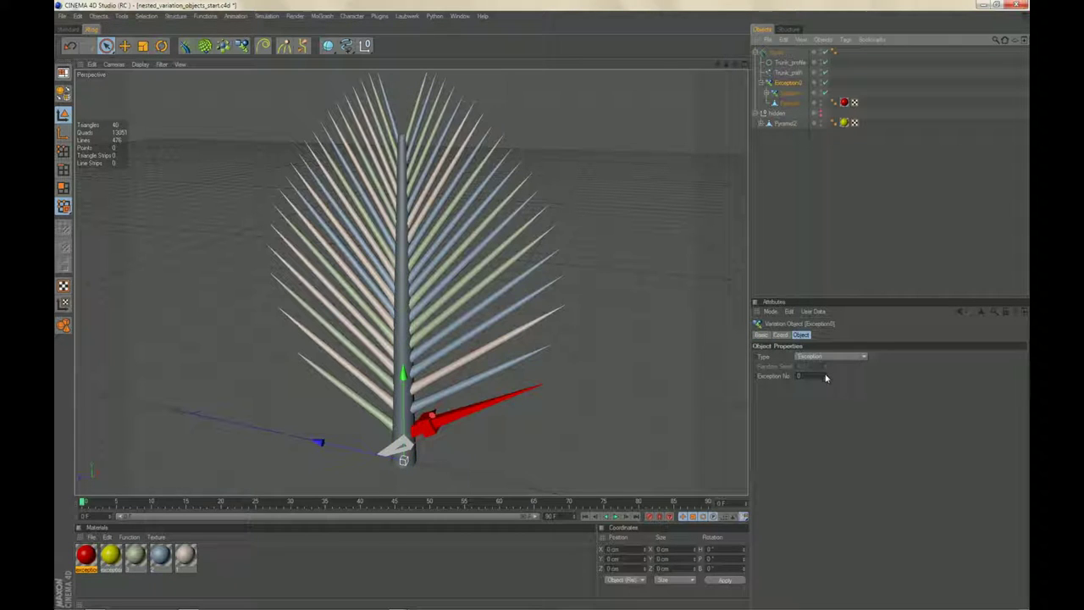
{"action": "left_click_drag", "start_coordinate": [826, 377], "coordinate": [828, 367]}
Set the nested Variation's Type to Spread, then Sequential, then back to Random.
{"action": "left_click", "coordinate": [789, 94]}
{"action": "left_click", "coordinate": [825, 359]}
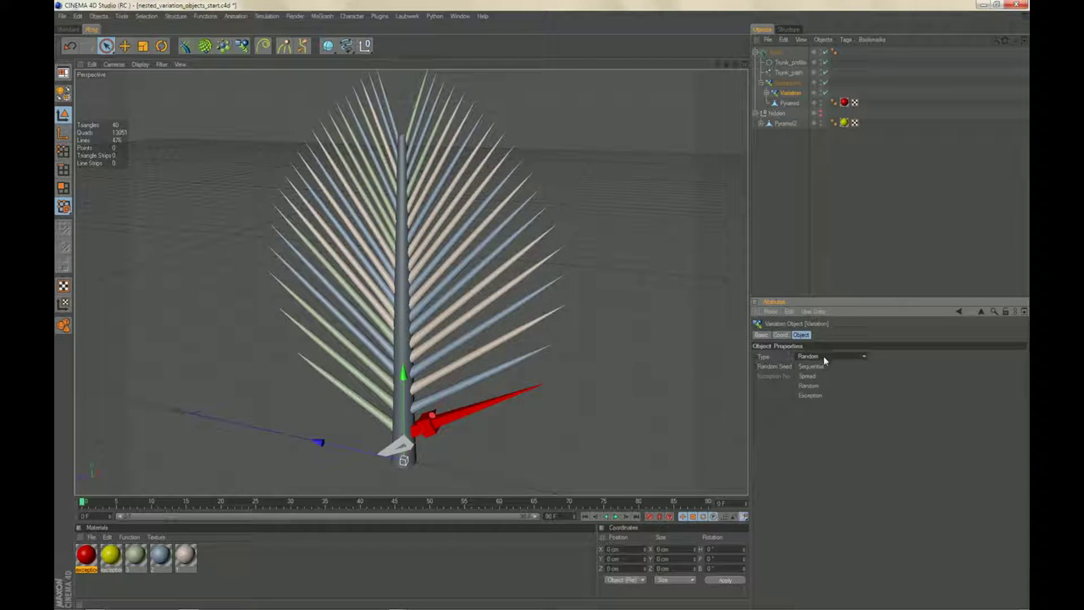
{"action": "left_click", "coordinate": [819, 370]}
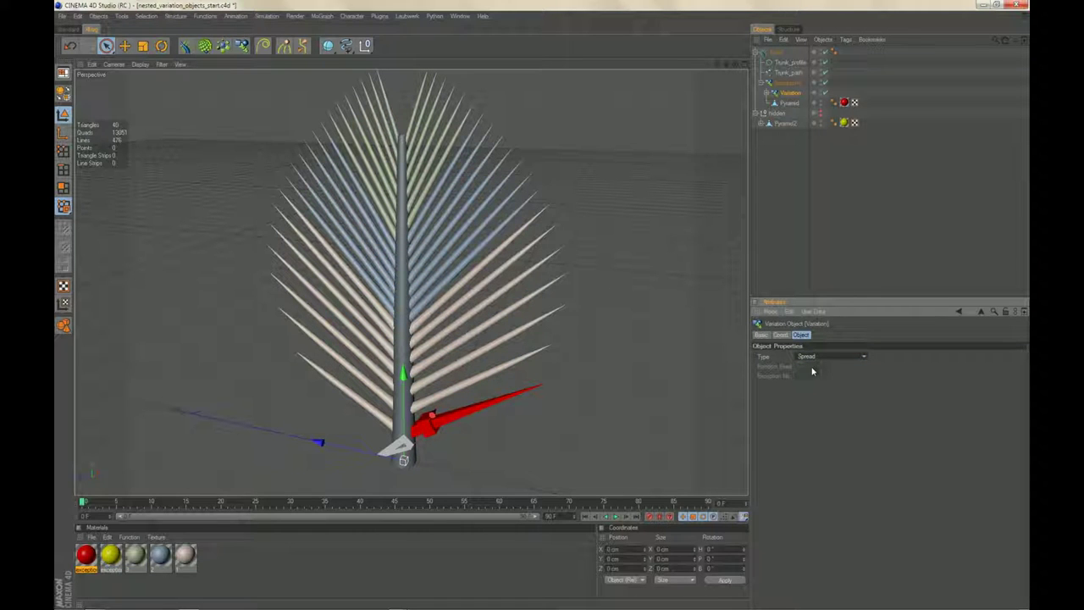
{"action": "mouse_move", "coordinate": [512, 327]}
{"action": "left_mouse_down", "text": "alt"}
{"action": "mouse_move", "coordinate": [492, 322]}
{"action": "mouse_move", "coordinate": [551, 317]}
{"action": "mouse_move", "coordinate": [522, 310]}
{"action": "left_mouse_up", "text": "alt"}
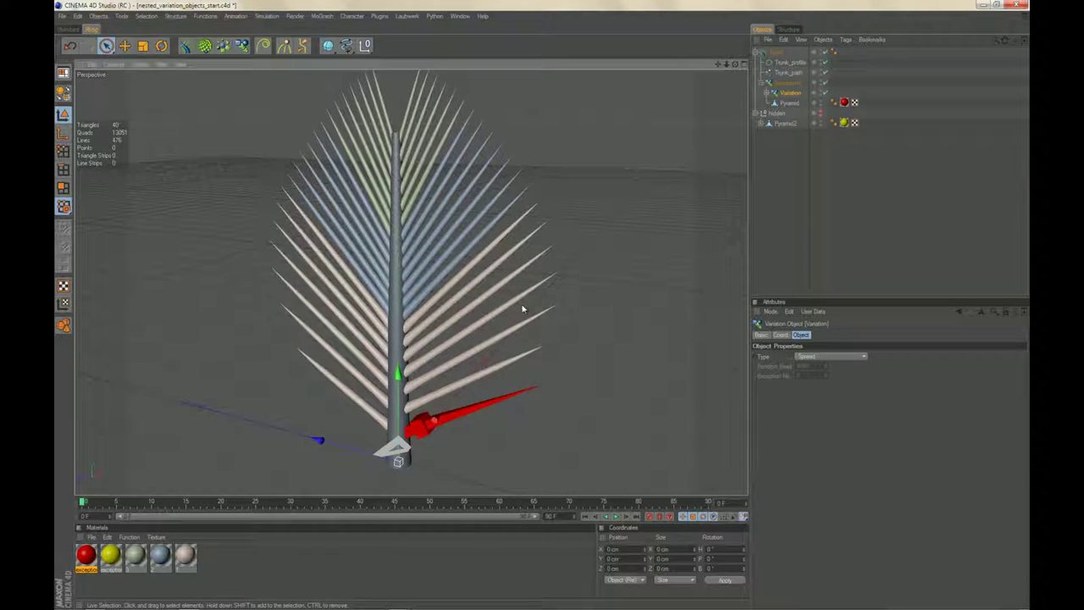
{"action": "left_click", "coordinate": [813, 357]}
{"action": "left_click", "coordinate": [809, 367]}
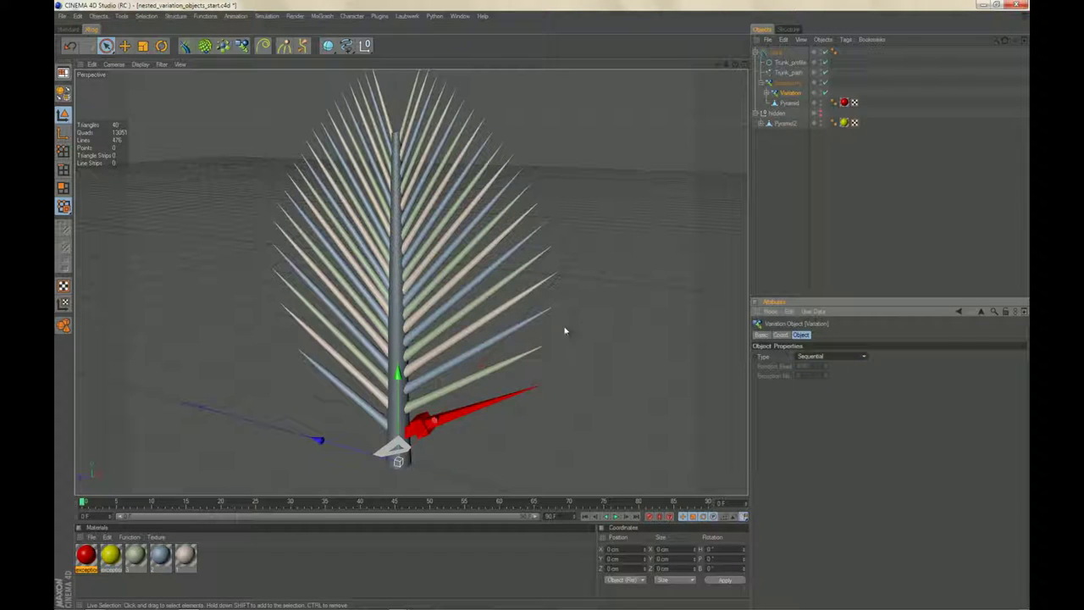
{"action": "left_click", "coordinate": [811, 358]}
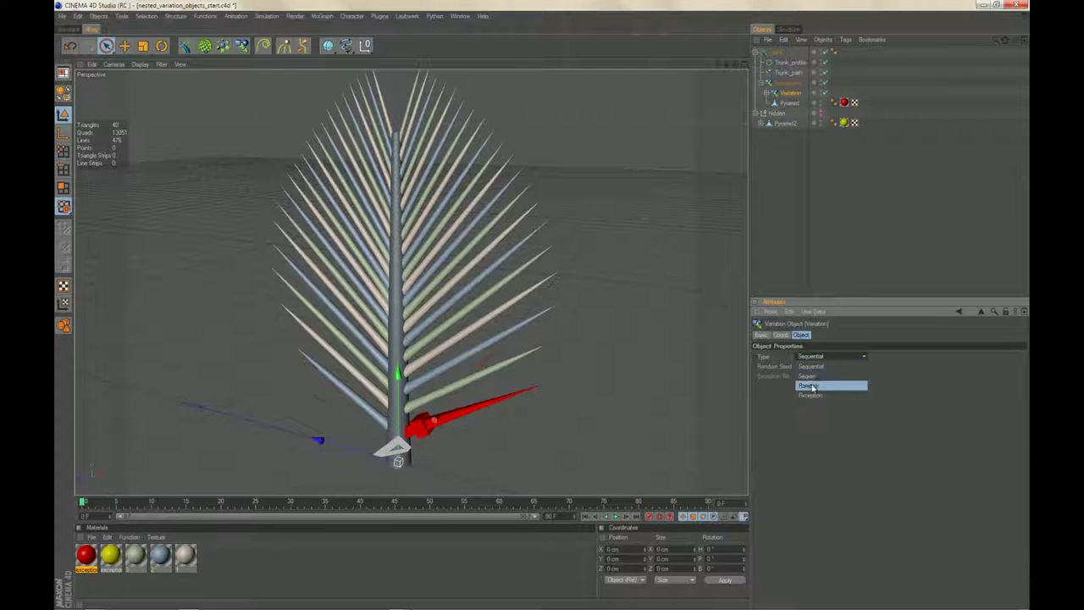
{"action": "left_click", "coordinate": [809, 385]}
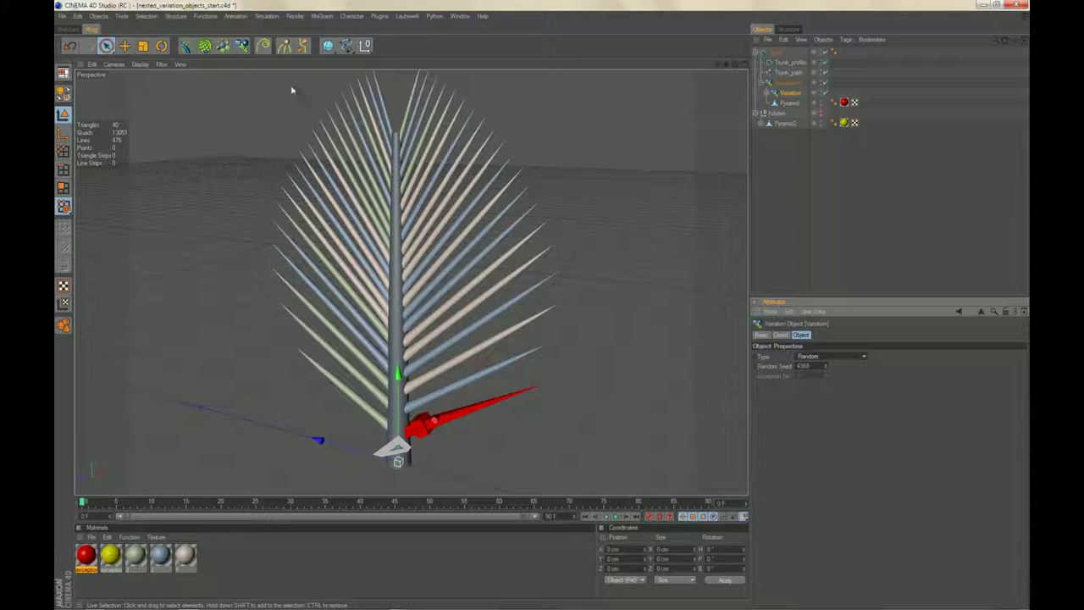
Add a Variation named Exception10 with Type Exception and exception number 1.
{"action": "left_click", "coordinate": [242, 45]}
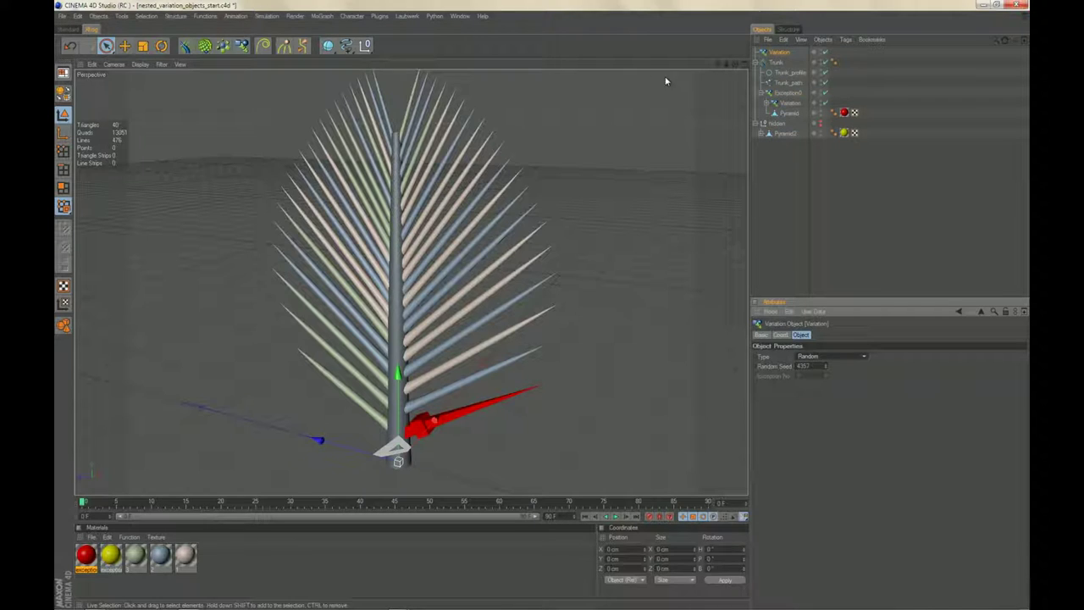
{"action": "double_click", "coordinate": [781, 53]}
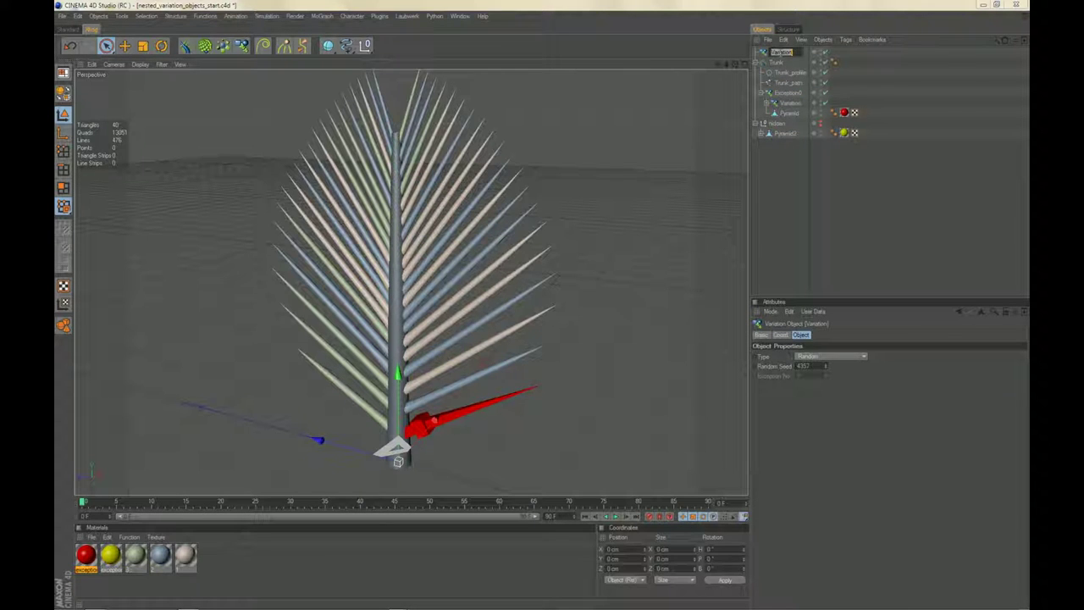
{"action": "type", "text": "Brcep"}
{"action": "type", "text": "tion10"}
{"action": "key", "text": "Return"}
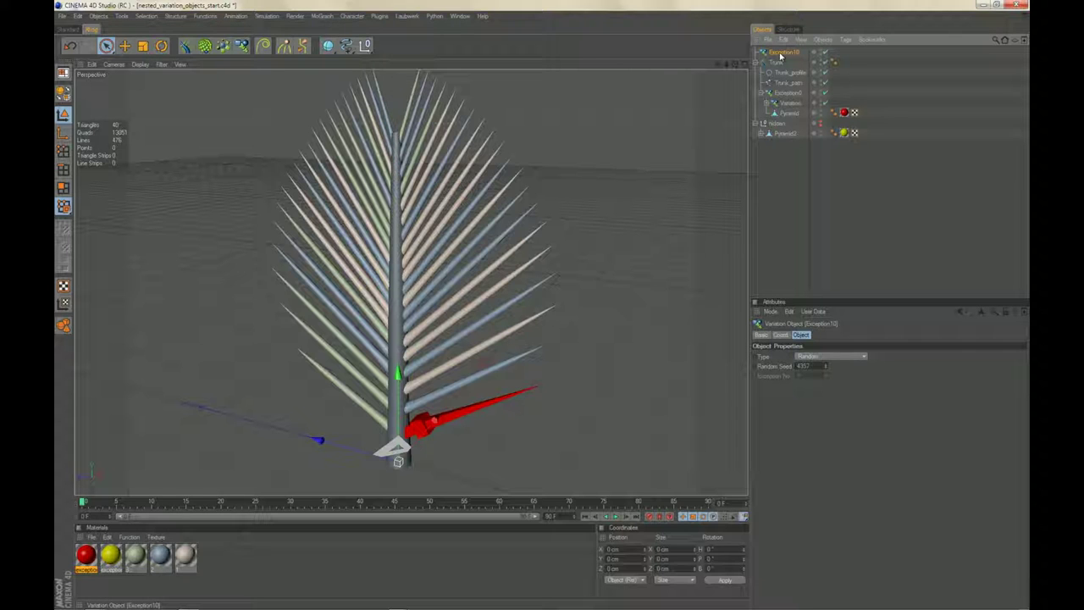
{"action": "left_click", "coordinate": [818, 357]}
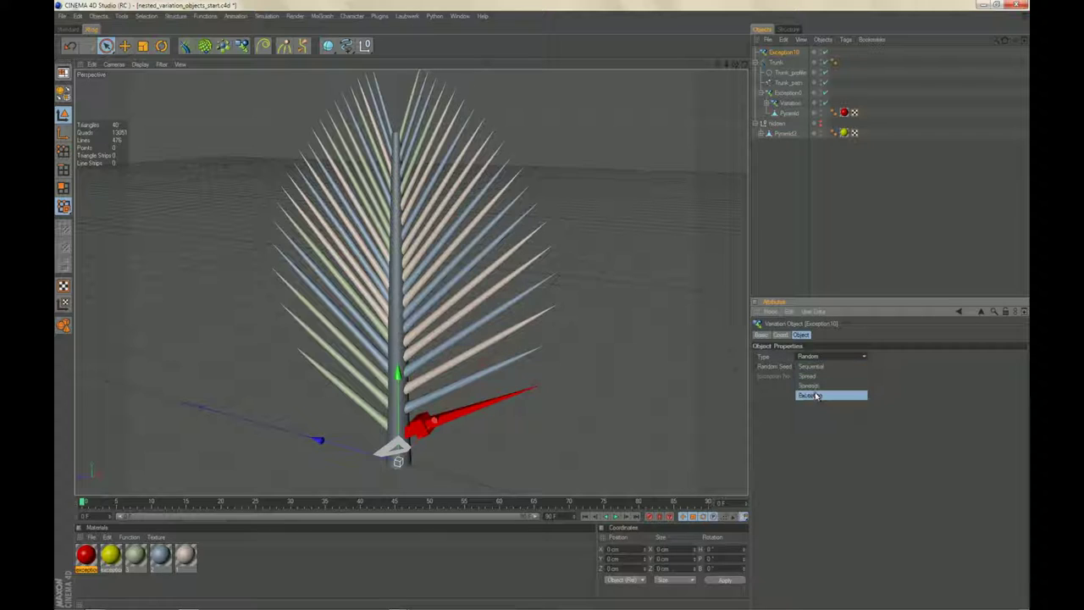
{"action": "left_click", "coordinate": [822, 397]}
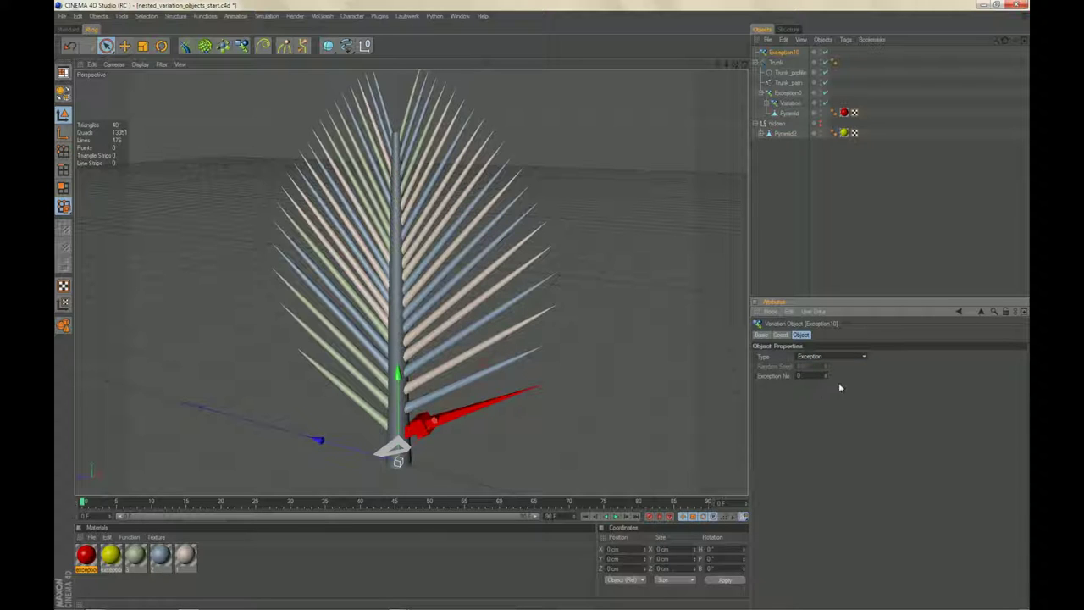
{"action": "left_click", "coordinate": [828, 376]}
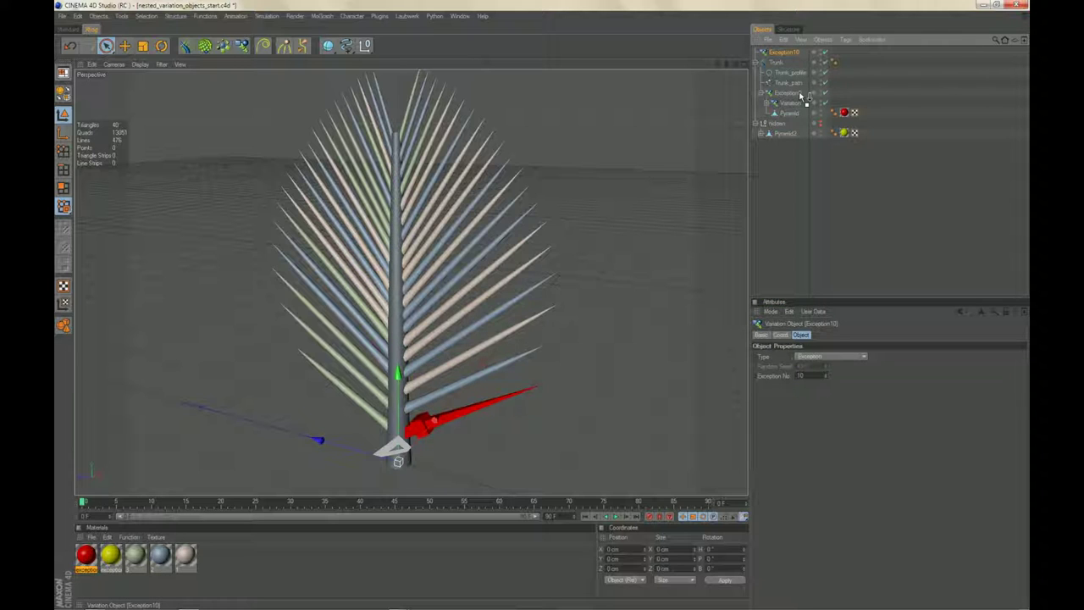
Nest Exception10 inside Exception0 and move Pyramid2 into Exception10.
{"action": "left_click_drag", "start_coordinate": [801, 103], "coordinate": [829, 108]}
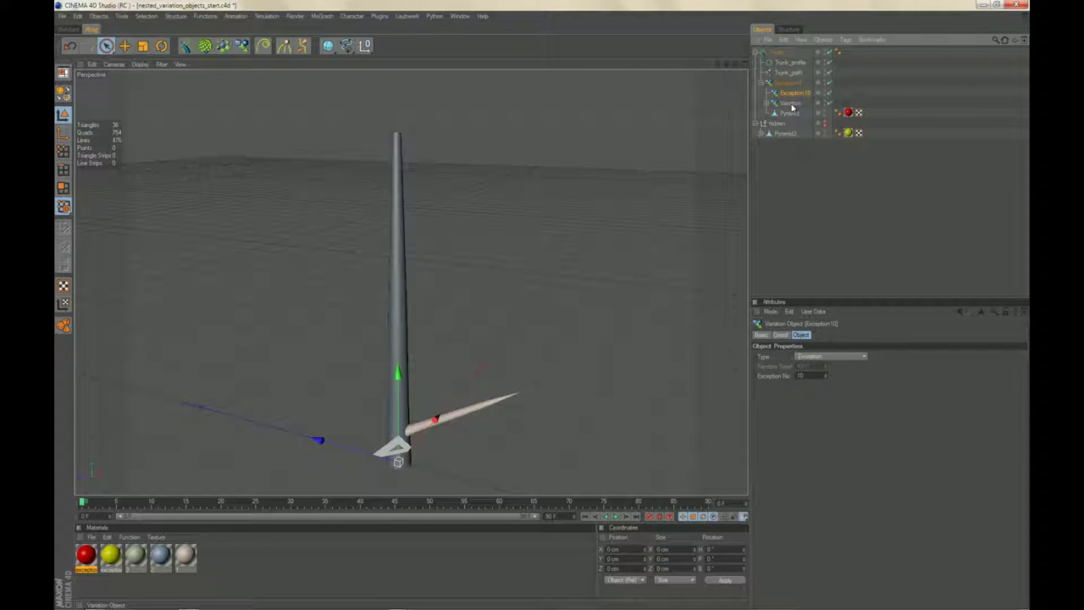
{"action": "left_click", "coordinate": [800, 104]}
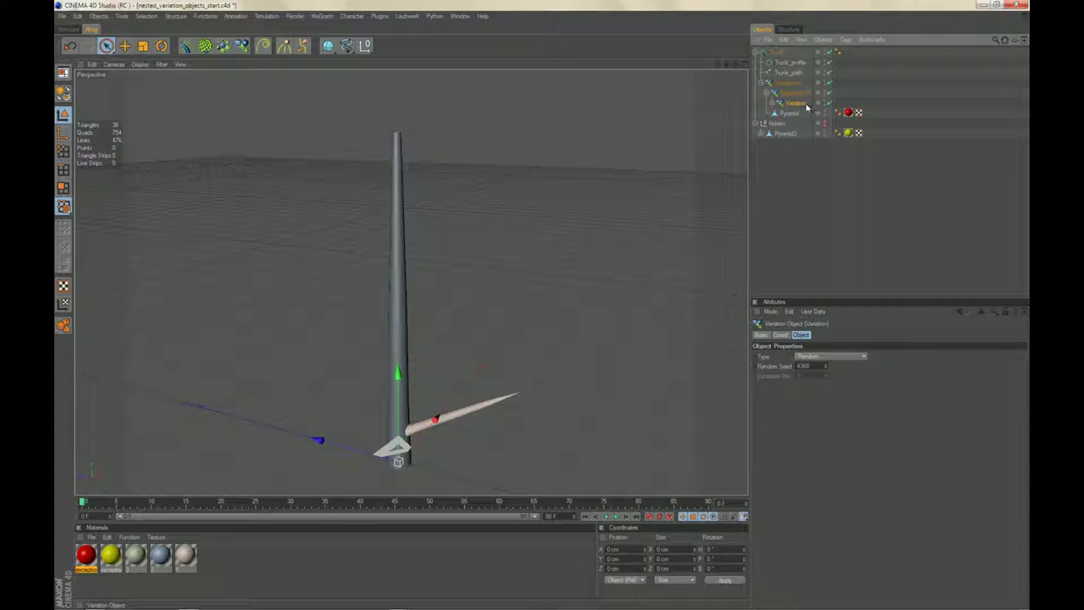
{"action": "mouse_move", "coordinate": [806, 106]}
{"action": "left_mouse_down"}
{"action": "mouse_move", "coordinate": [795, 135]}
{"action": "mouse_move", "coordinate": [801, 109]}
{"action": "left_mouse_up"}
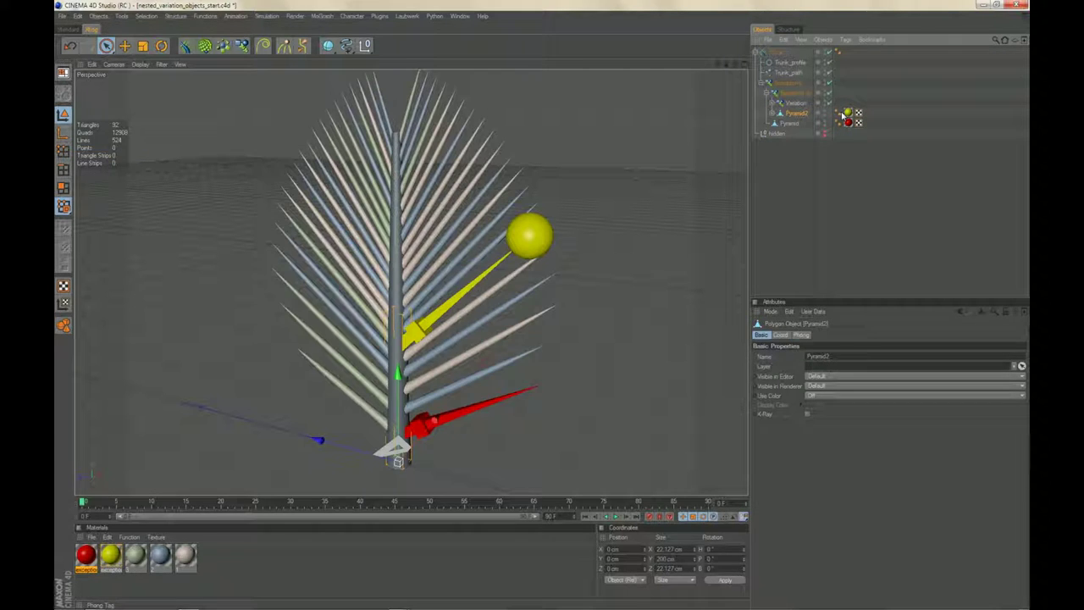
Shift which branches get the red Exception0 and yellow Exception10 exceptions.
{"action": "left_click_drag", "start_coordinate": [677, 161], "coordinate": [723, 155], "text": "alt"}
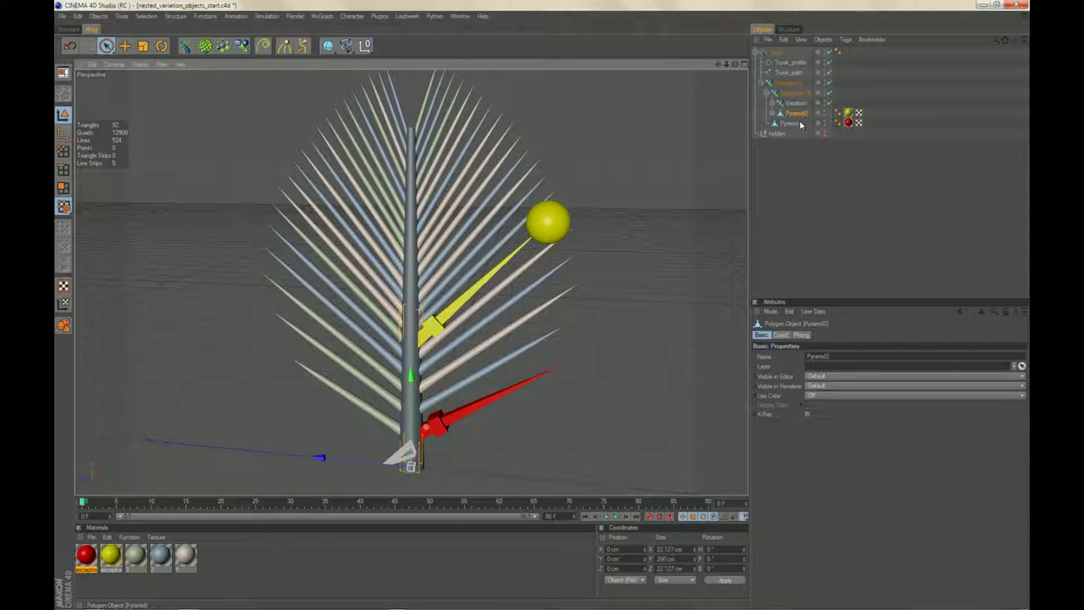
{"action": "left_click", "coordinate": [791, 84]}
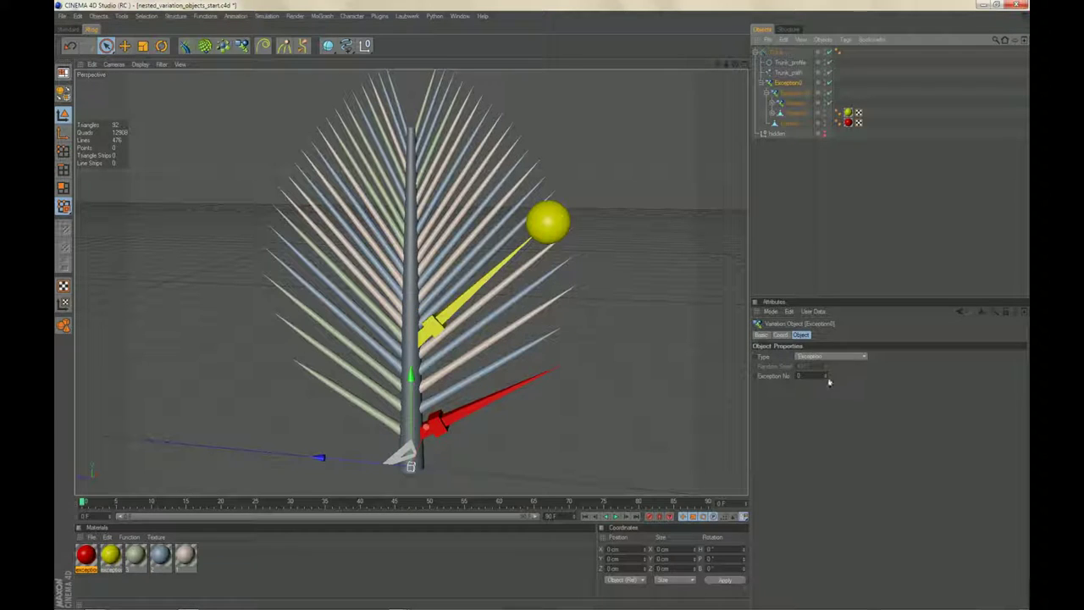
{"action": "left_click_drag", "start_coordinate": [826, 377], "coordinate": [826, 379]}
{"action": "left_click", "coordinate": [796, 93]}
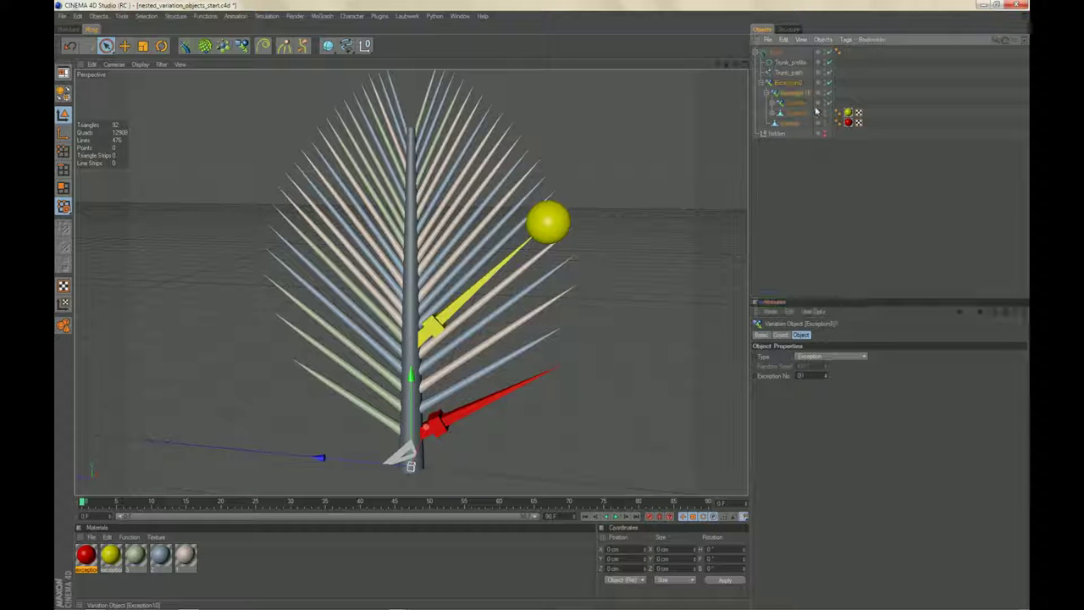
{"action": "left_click_drag", "start_coordinate": [826, 376], "coordinate": [826, 380]}
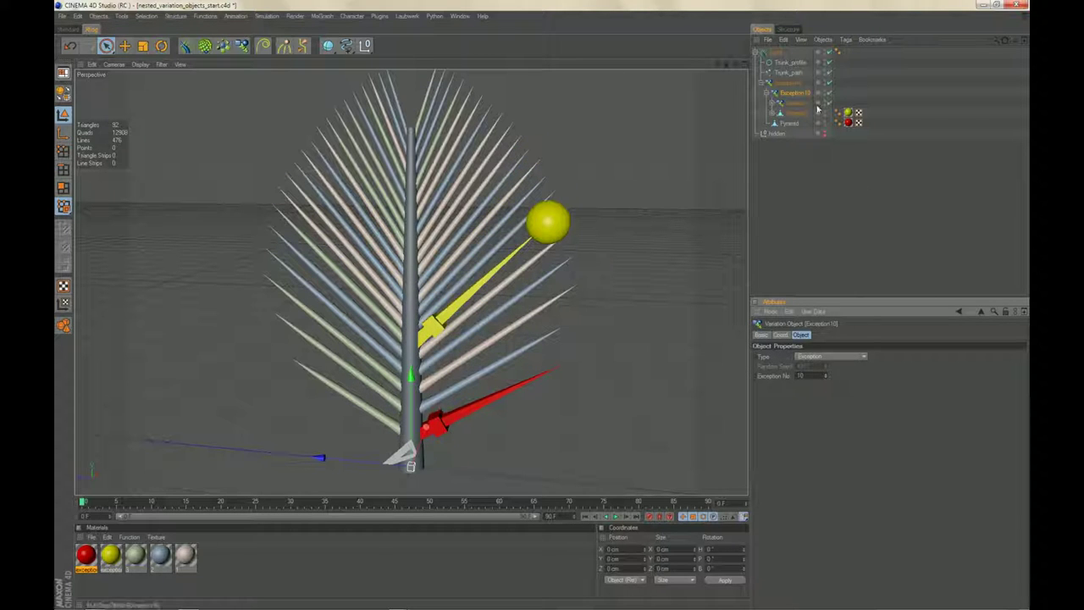
Raise the inner Variation's Random Seed to 4372 to reshuffle the branch colours.
{"action": "left_click", "coordinate": [785, 103]}
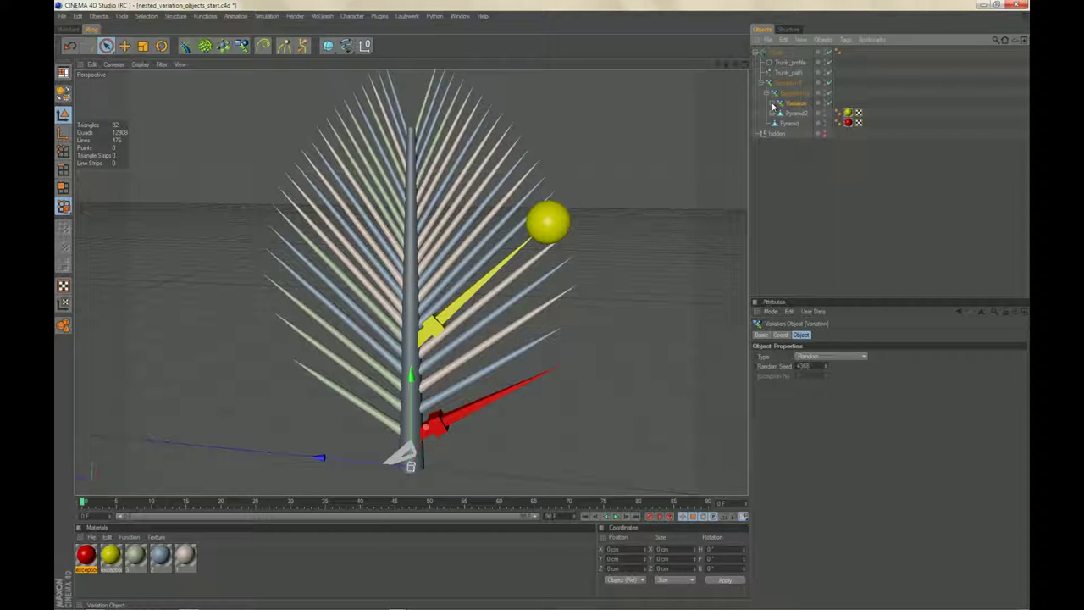
{"action": "left_click", "coordinate": [827, 365]}
{"action": "left_click", "coordinate": [826, 365]}
{"action": "left_click", "coordinate": [827, 365]}
{"action": "left_click", "coordinate": [827, 365]}
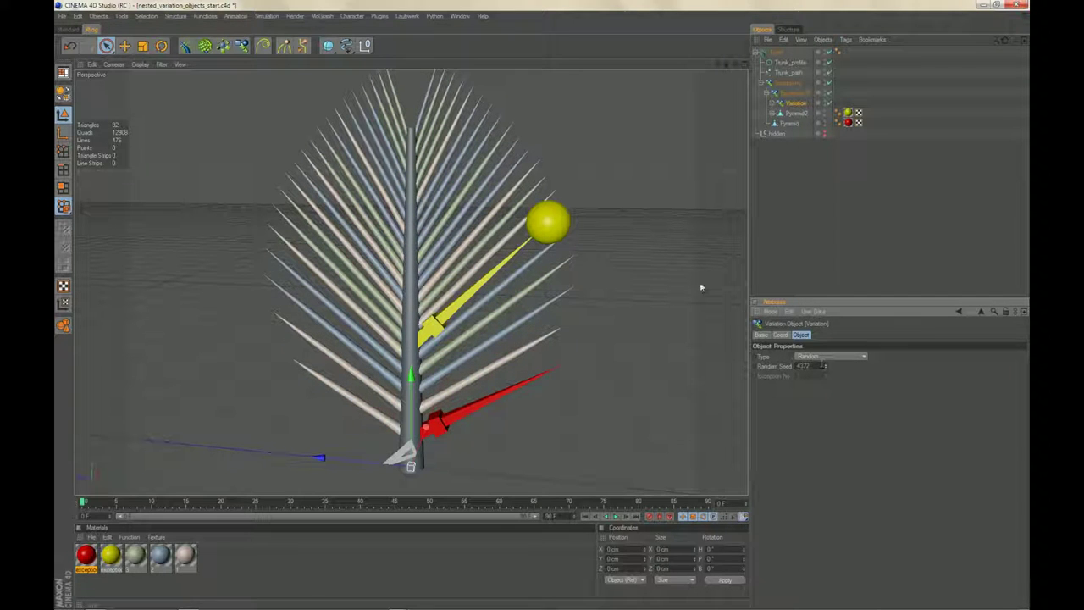
{"action": "left_click_drag", "start_coordinate": [419, 241], "coordinate": [458, 201], "text": "alt"}
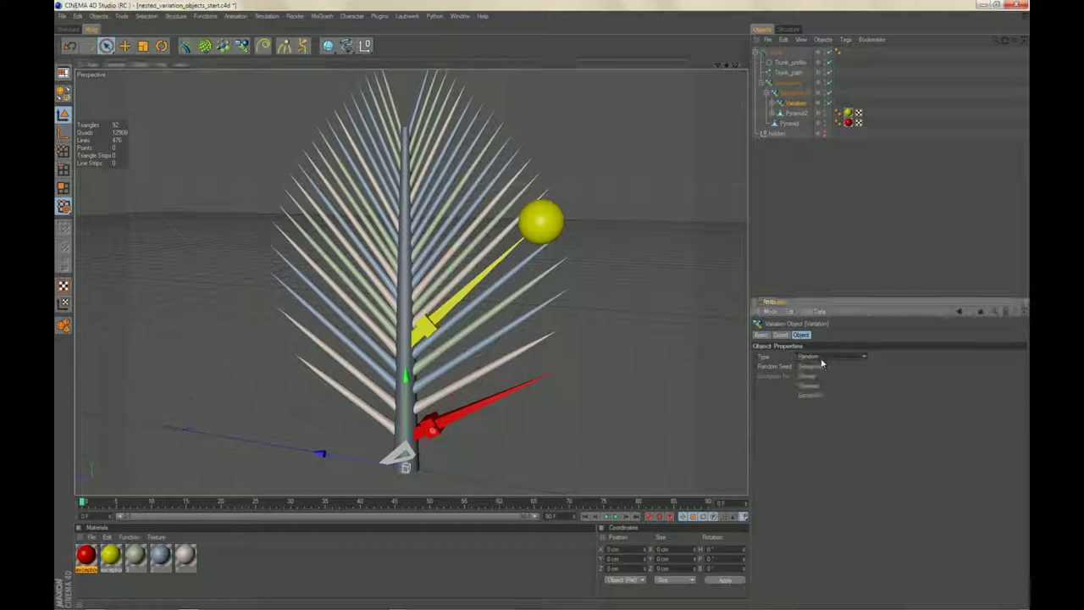
Try the Spread and Sequential variation types, then set Type back to Random.
{"action": "left_click", "coordinate": [821, 359]}
{"action": "left_click", "coordinate": [822, 373]}
{"action": "left_click", "coordinate": [824, 359]}
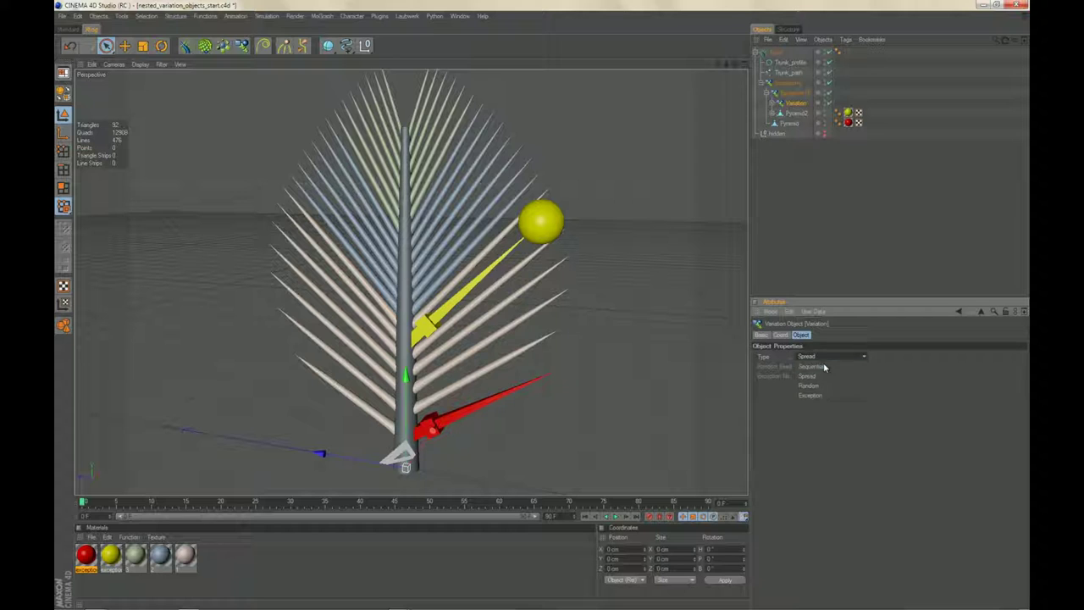
{"action": "left_click", "coordinate": [822, 368]}
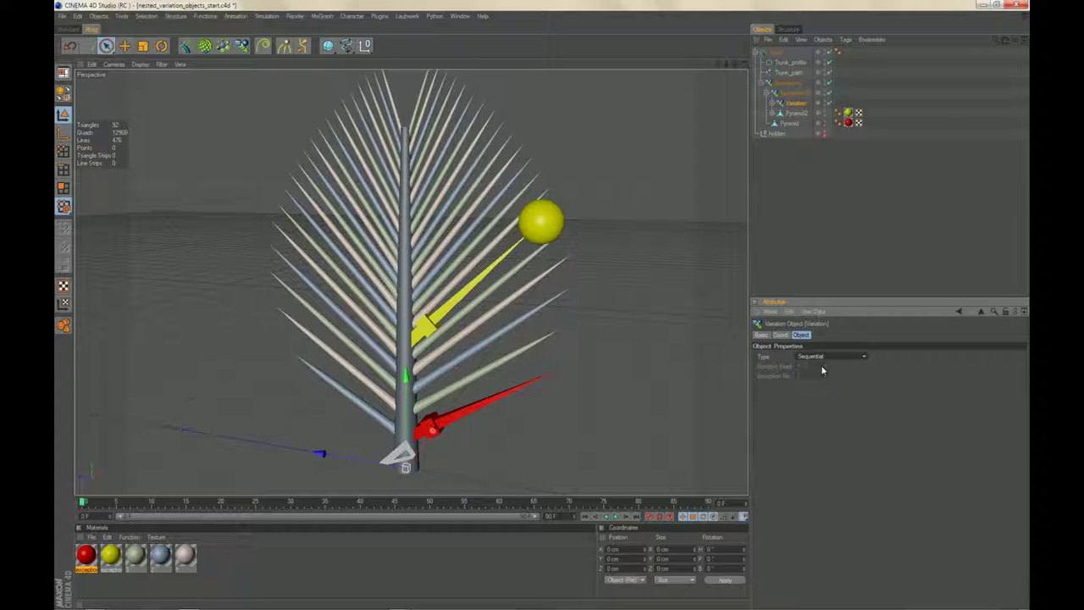
{"action": "left_click", "coordinate": [819, 359]}
{"action": "left_click", "coordinate": [818, 386]}
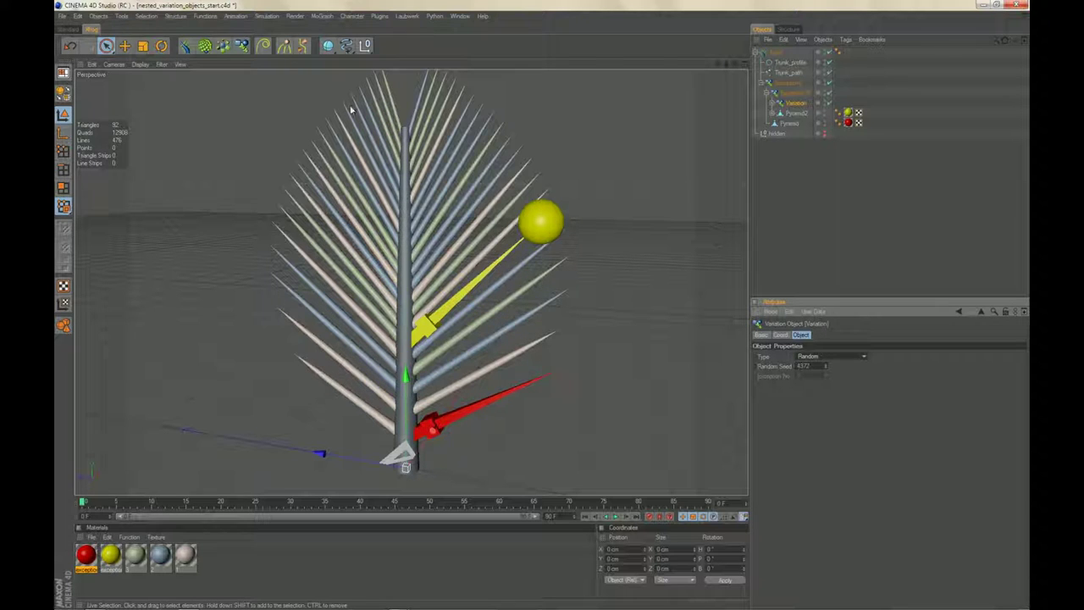
Add an empty Null under Exception10 and delete the yellow Pyramid2.
{"action": "left_click", "coordinate": [366, 45]}
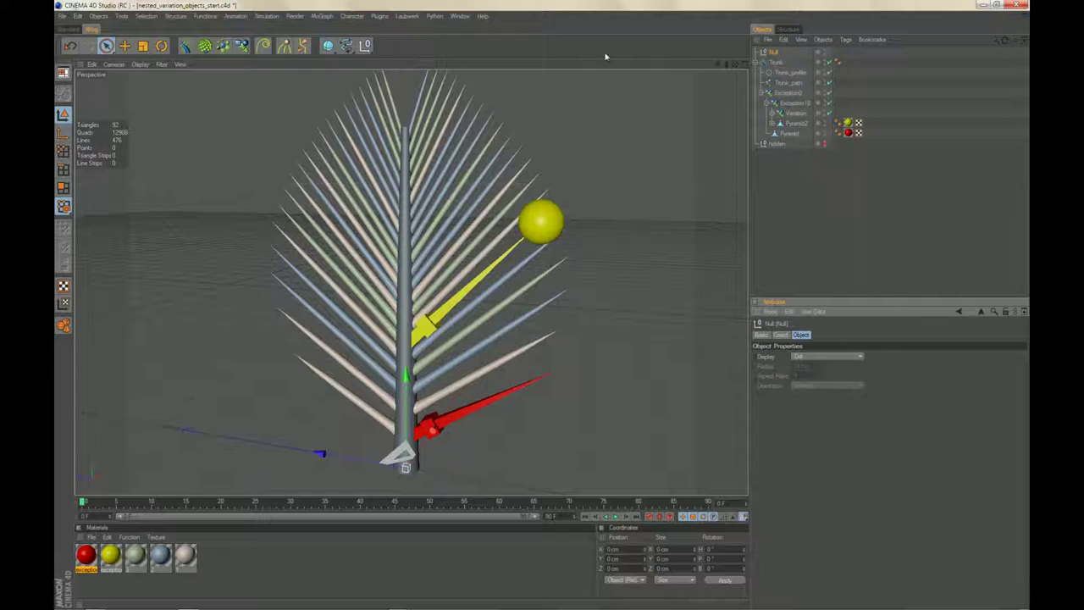
{"action": "left_click_drag", "start_coordinate": [793, 95], "coordinate": [797, 124]}
{"action": "left_click", "coordinate": [796, 125]}
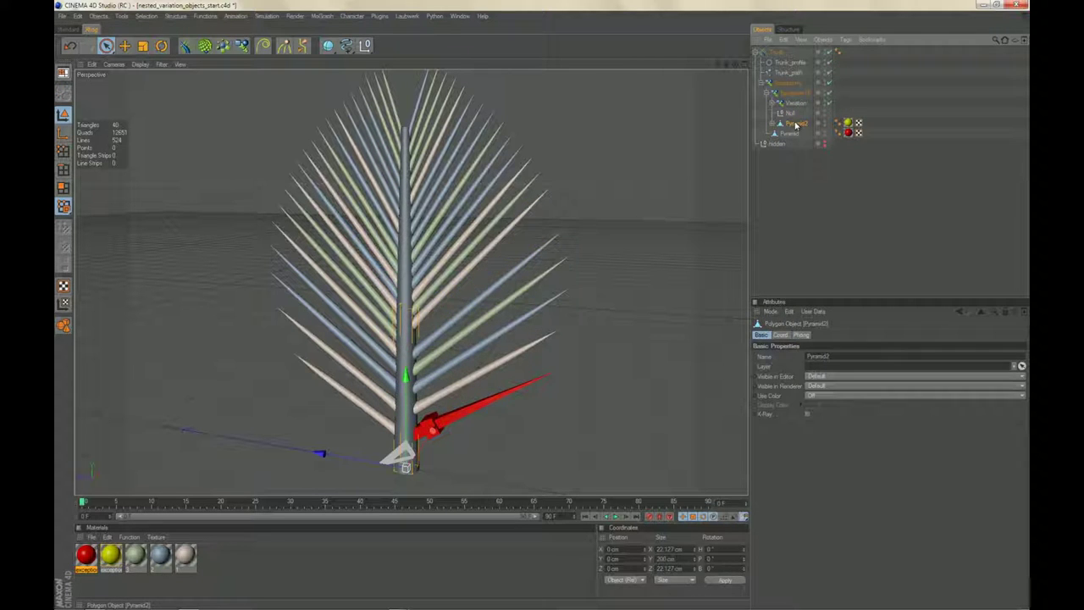
{"action": "key", "text": "Delete"}
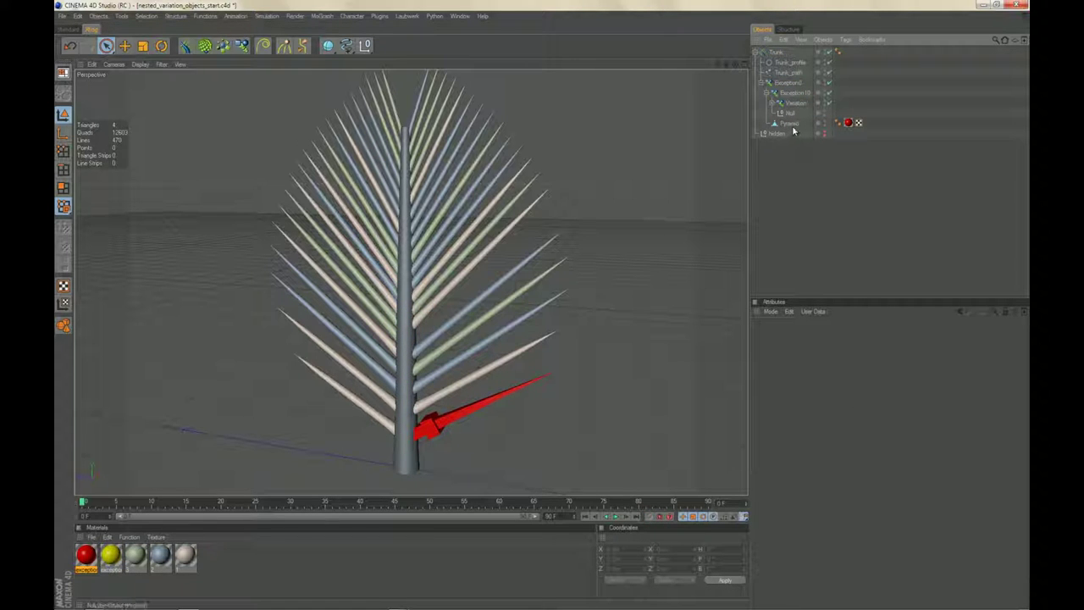
Delete the red Pyramid, leaving a Null so that exception branch disappears.
{"action": "left_click", "coordinate": [792, 113]}
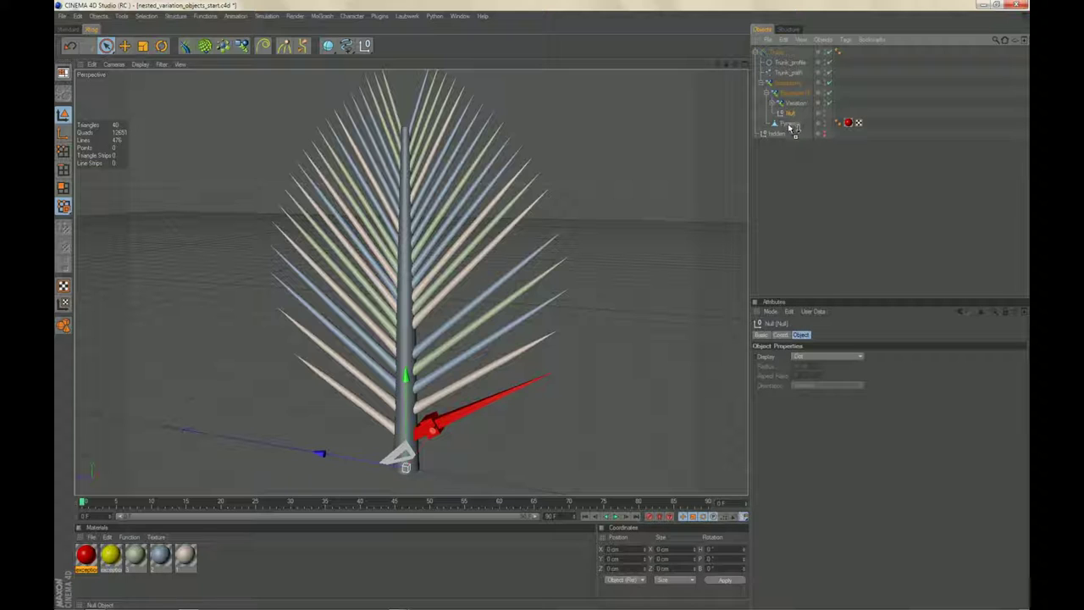
{"action": "left_click", "coordinate": [788, 124]}
{"action": "key", "text": "Delete"}
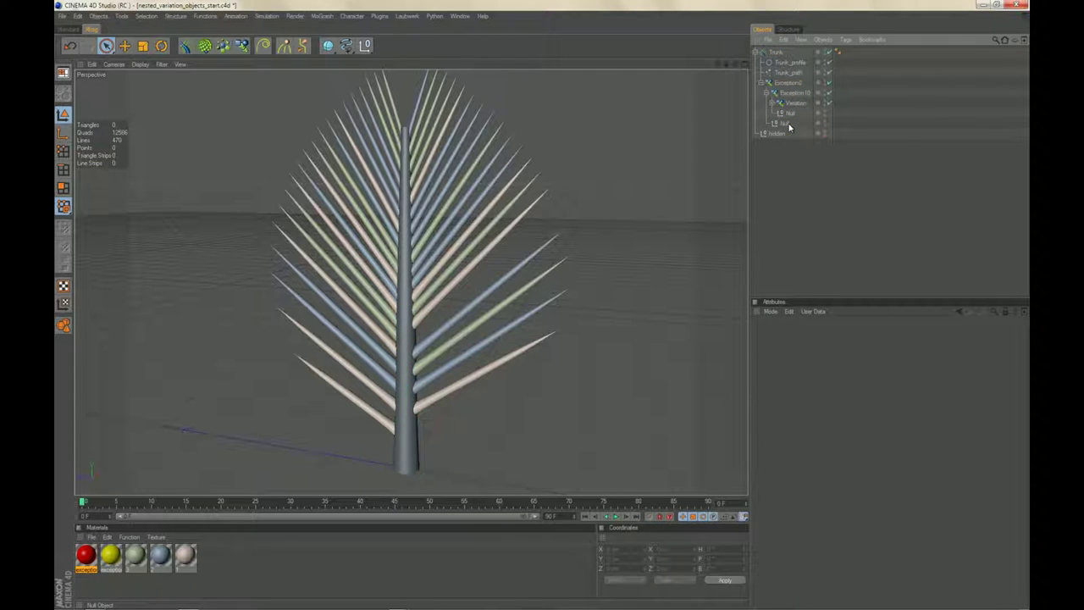
{"action": "left_click_drag", "start_coordinate": [693, 215], "coordinate": [781, 192], "text": "alt"}
Set Exception10's Exception No from 10 to 15, then deselect to view the frond.
{"action": "left_click", "coordinate": [794, 102]}
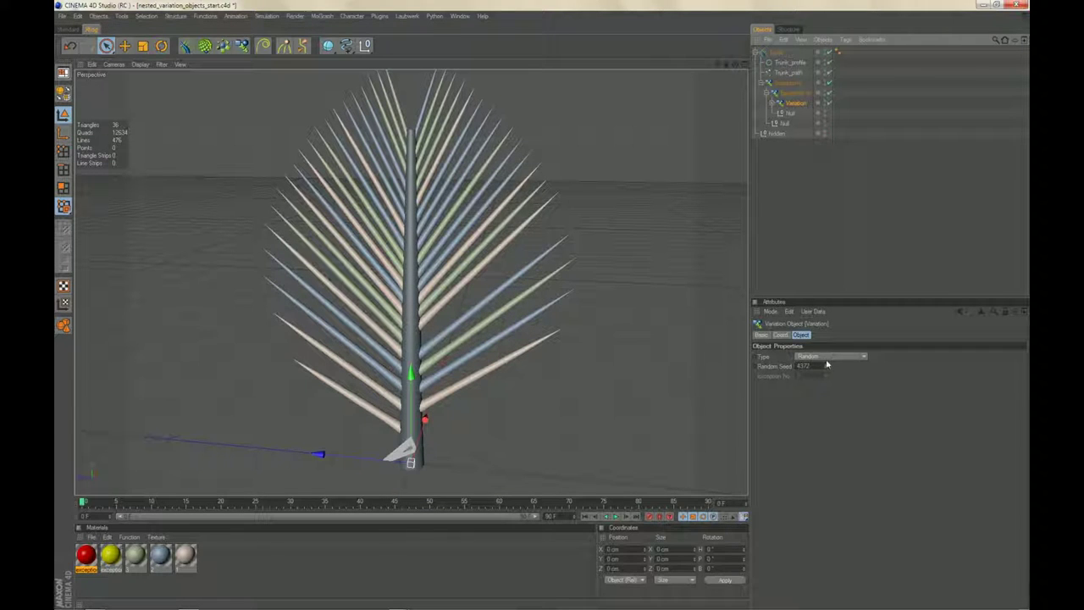
{"action": "left_click", "coordinate": [796, 93]}
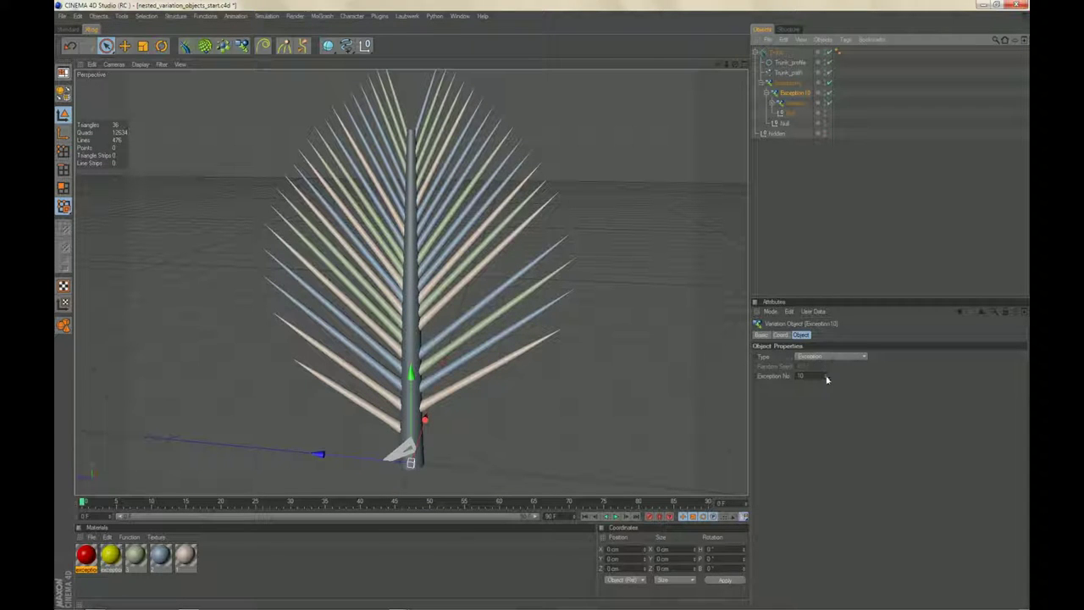
{"action": "left_click", "coordinate": [827, 373]}
{"action": "left_click", "coordinate": [827, 373]}
{"action": "left_click", "coordinate": [827, 374]}
{"action": "left_click", "coordinate": [827, 373]}
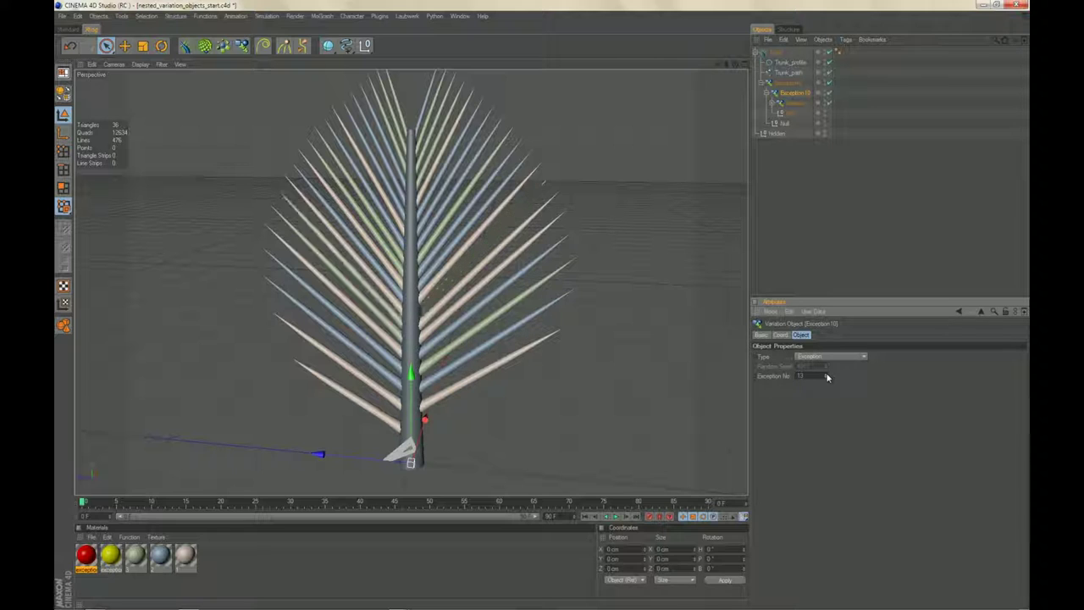
{"action": "left_click", "coordinate": [827, 374]}
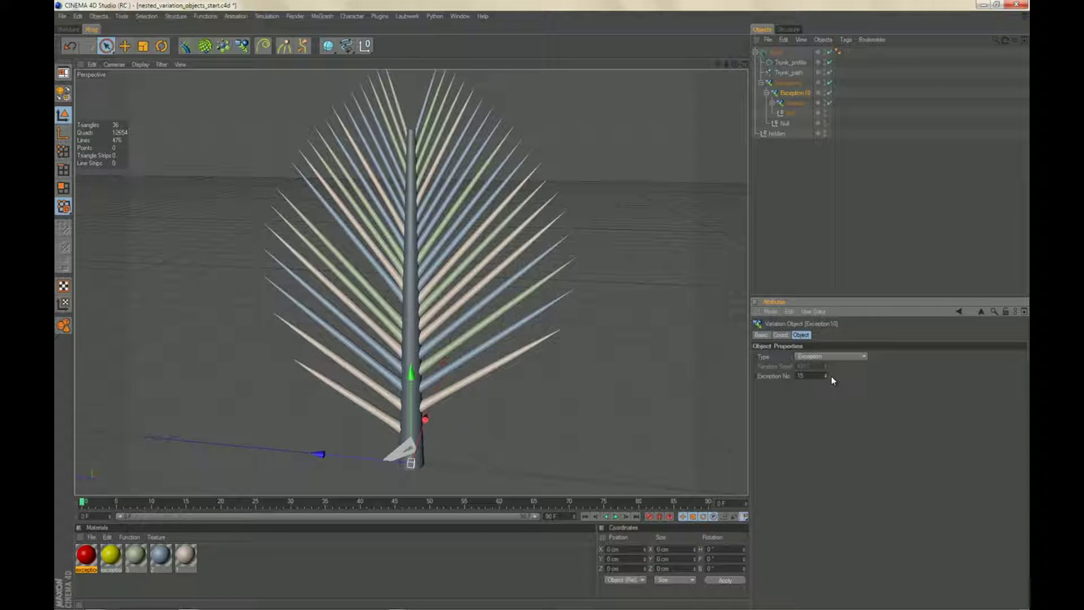
{"action": "left_click", "coordinate": [777, 53]}
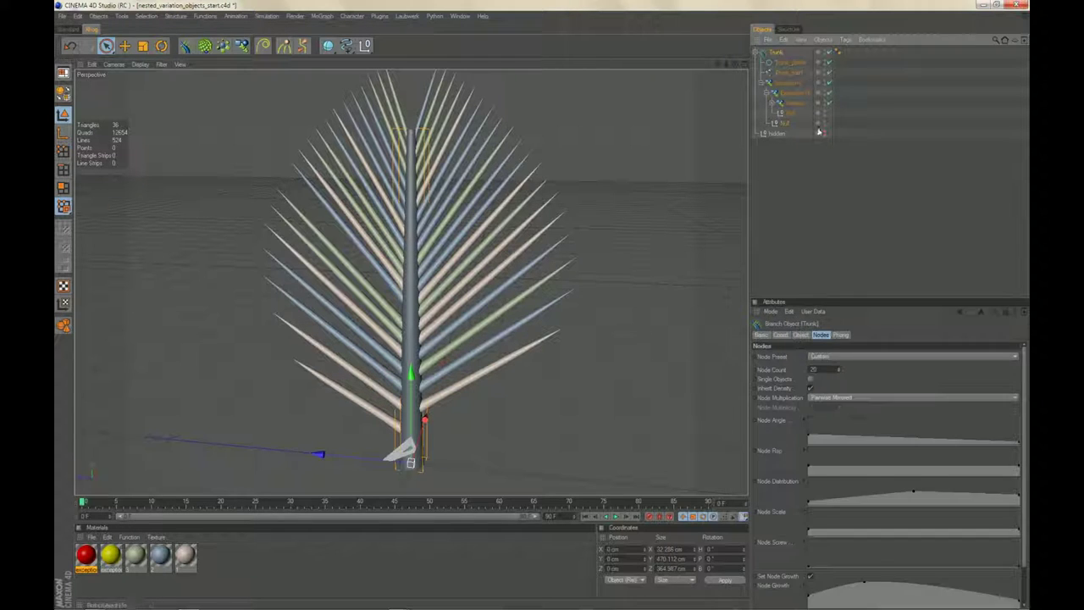
{"action": "left_click", "coordinate": [796, 173]}
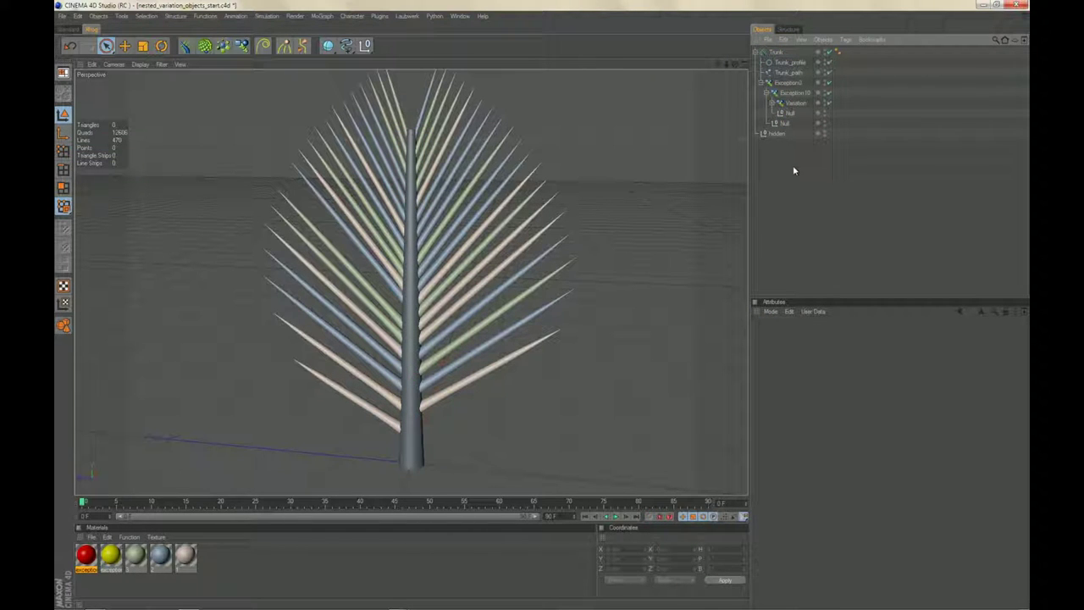